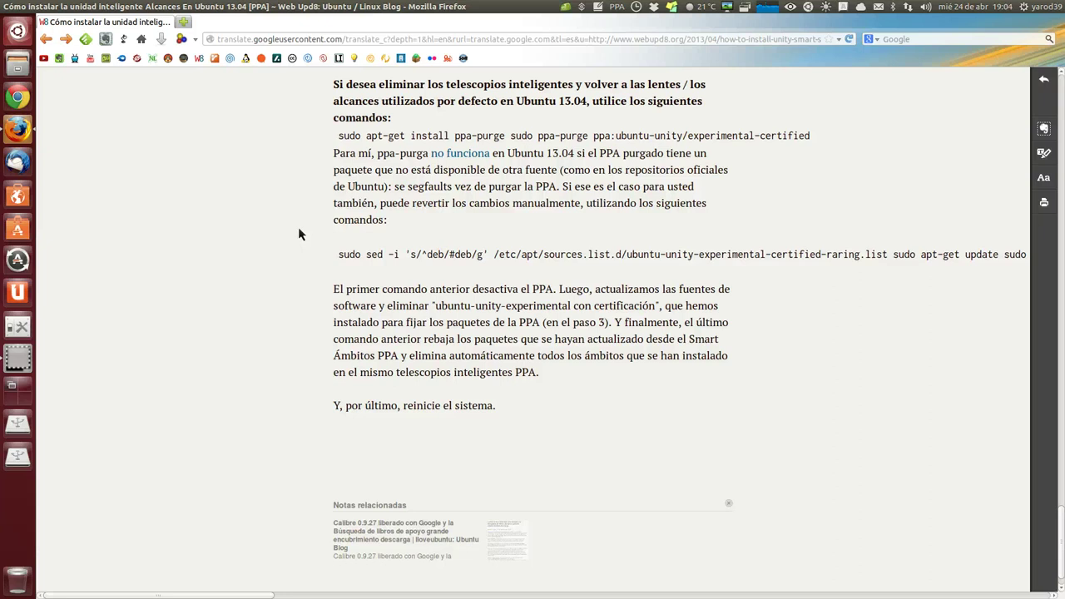
Finish reading the Smart Scopes article on removing the PPA and close the browser window.
scroll(299, 228, down, 1)
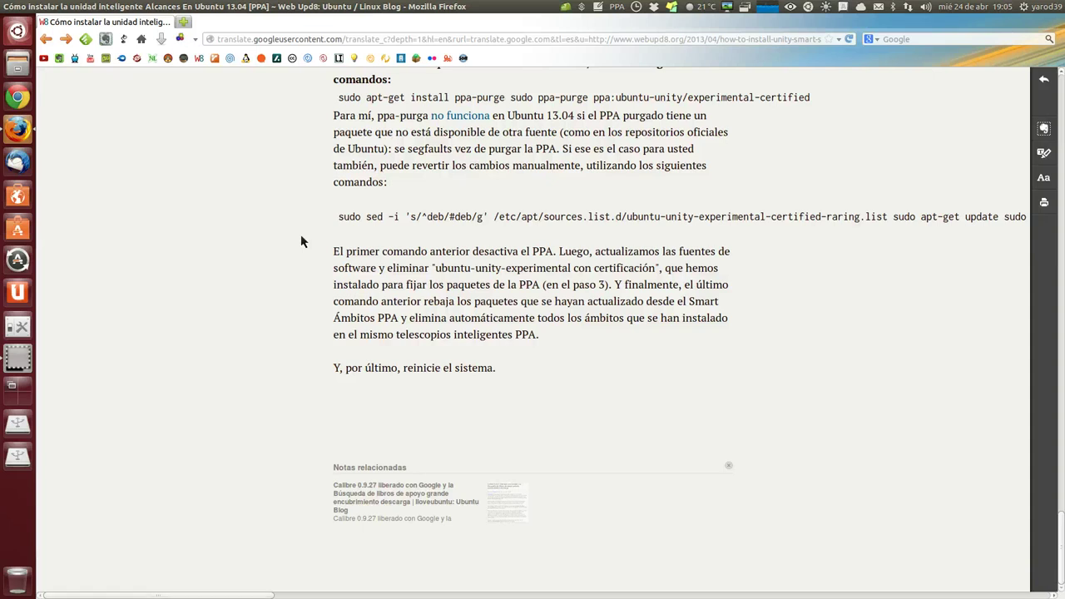
click(279, 219)
mouse_move(12, 8)
drag(12, 10, 17, 27)
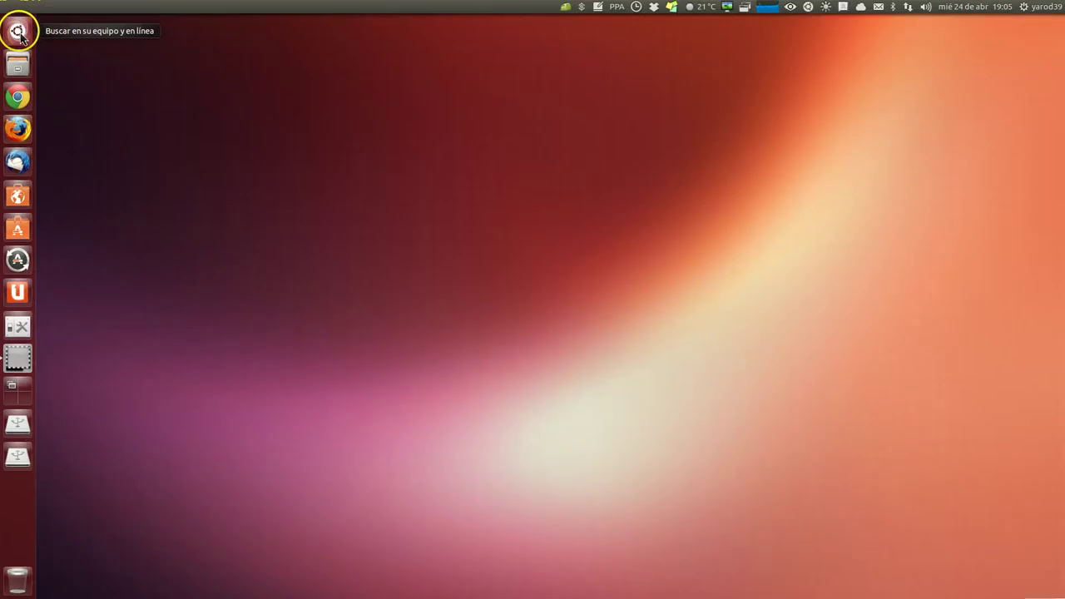
Open the Dash and show its result filters from the start of the Categories list.
click(18, 32)
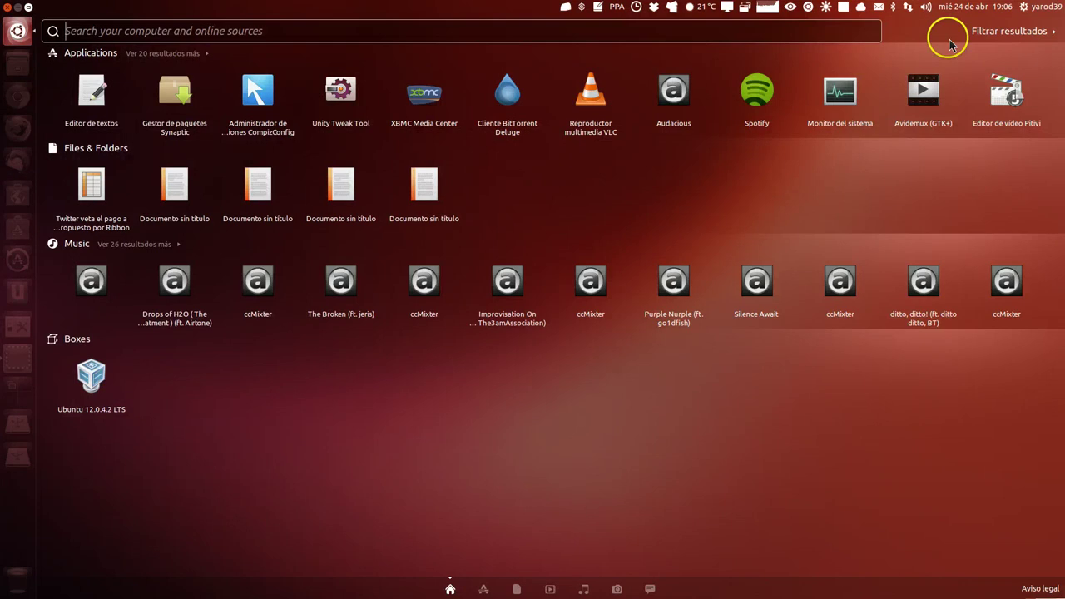
click(994, 34)
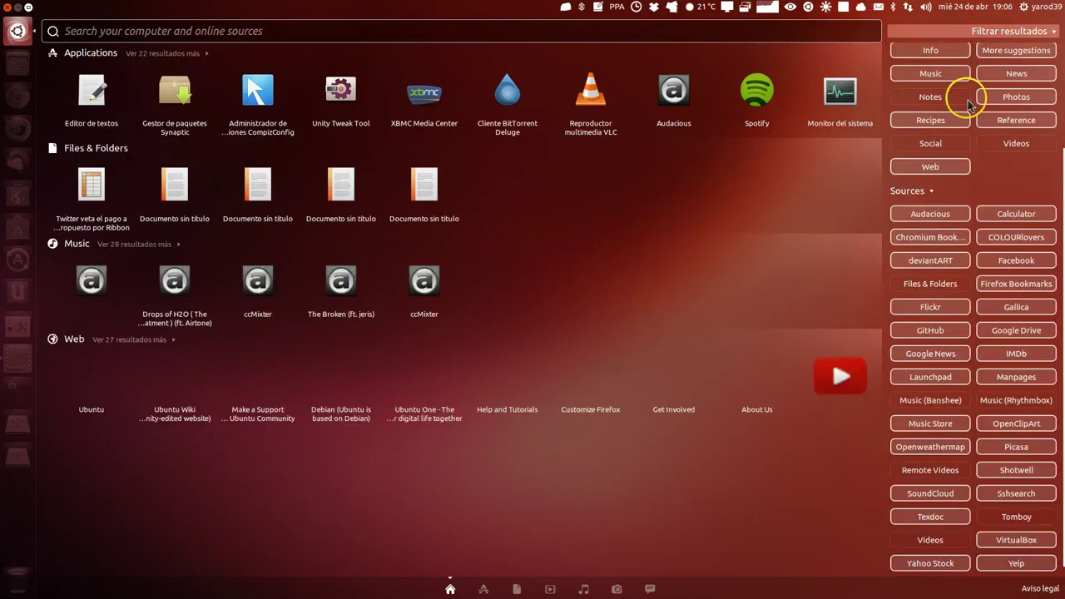
scroll(969, 100, up, 3)
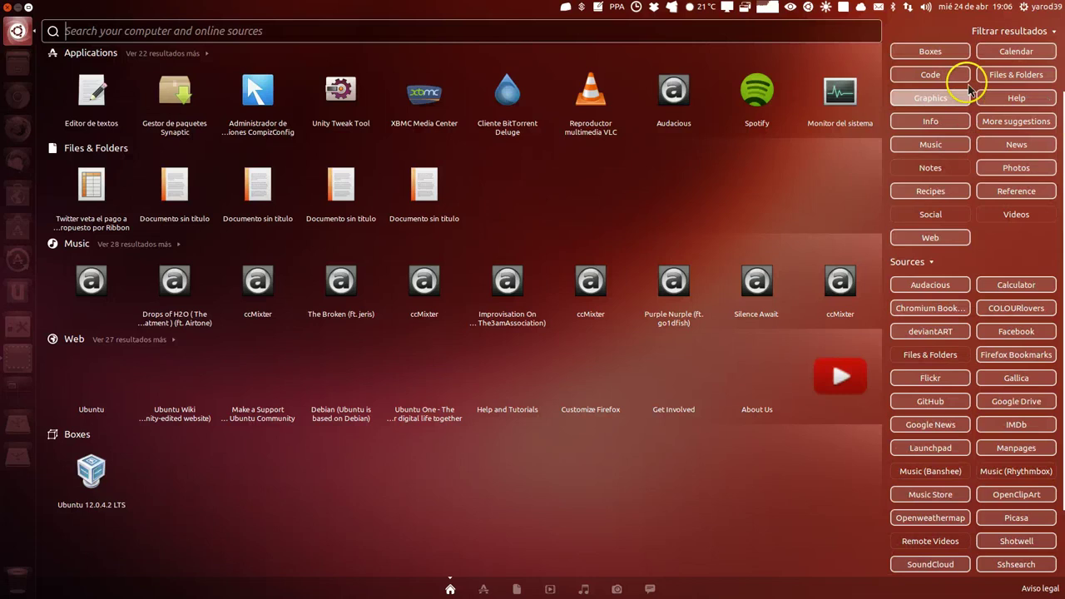
scroll(969, 92, up, 2)
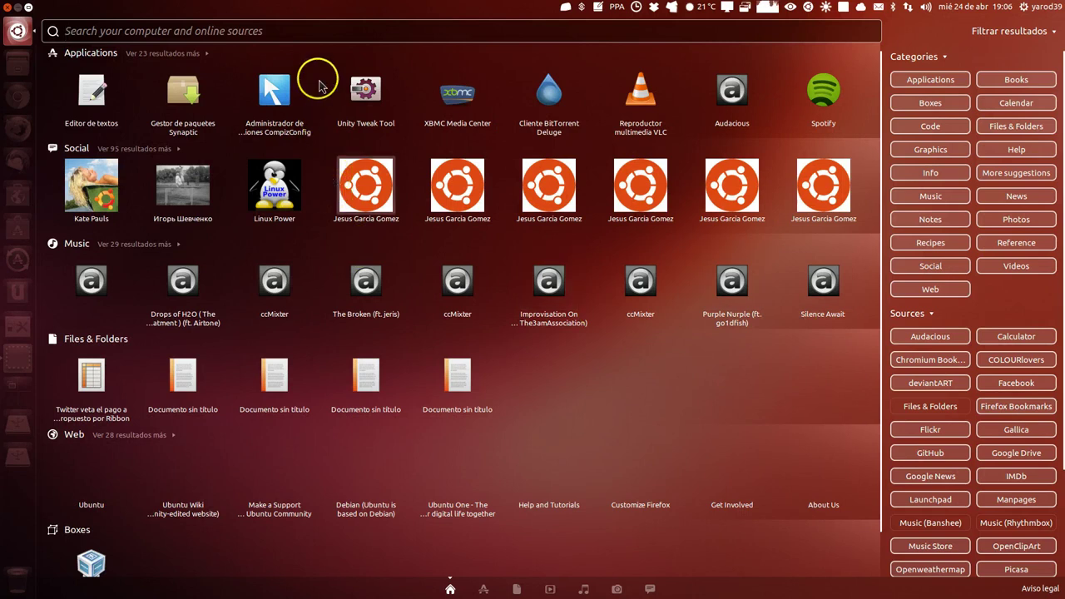
Search the computer and online sources for "ubuntu".
click(274, 30)
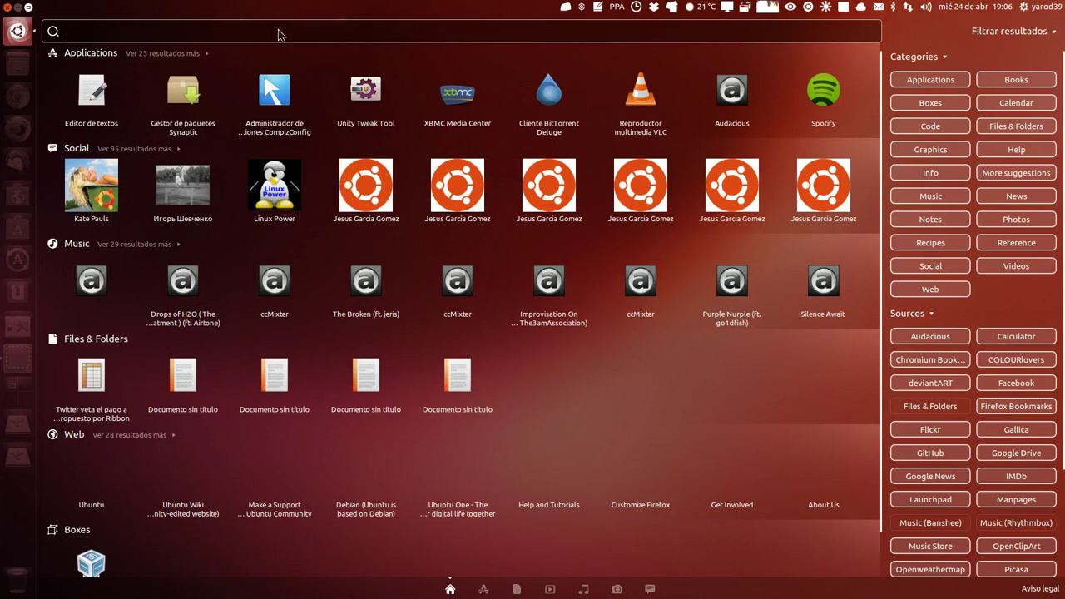
text(ubuntu)
click(285, 31)
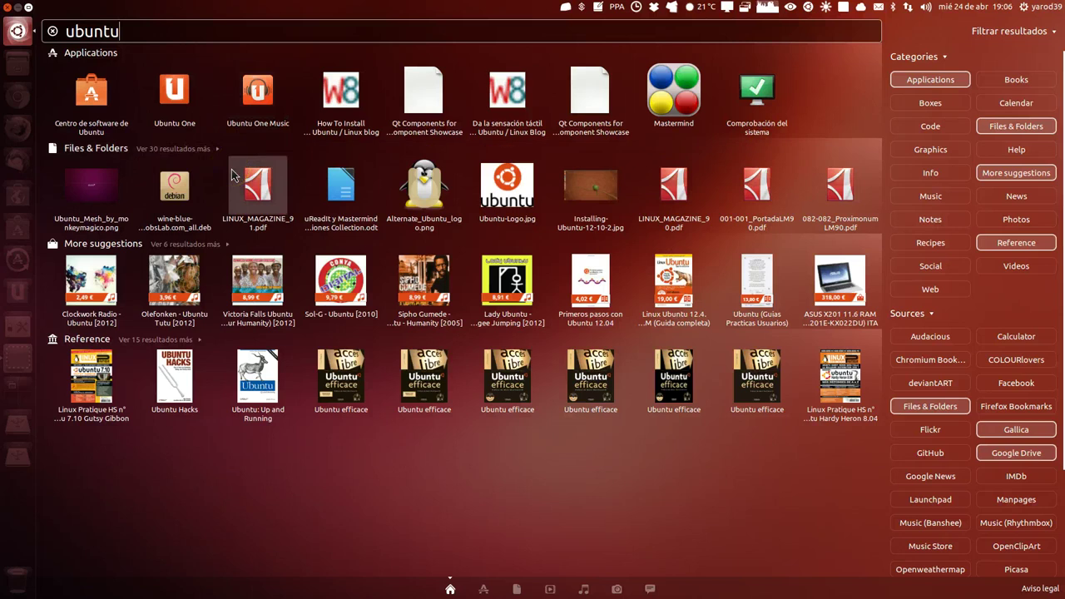
Enable the remaining category filters: Books, Boxes, Calendar, Code, Graphics, Help, Info, Music, News, Notes, Photos, Recipes, Social, Videos and Web.
click(1016, 79)
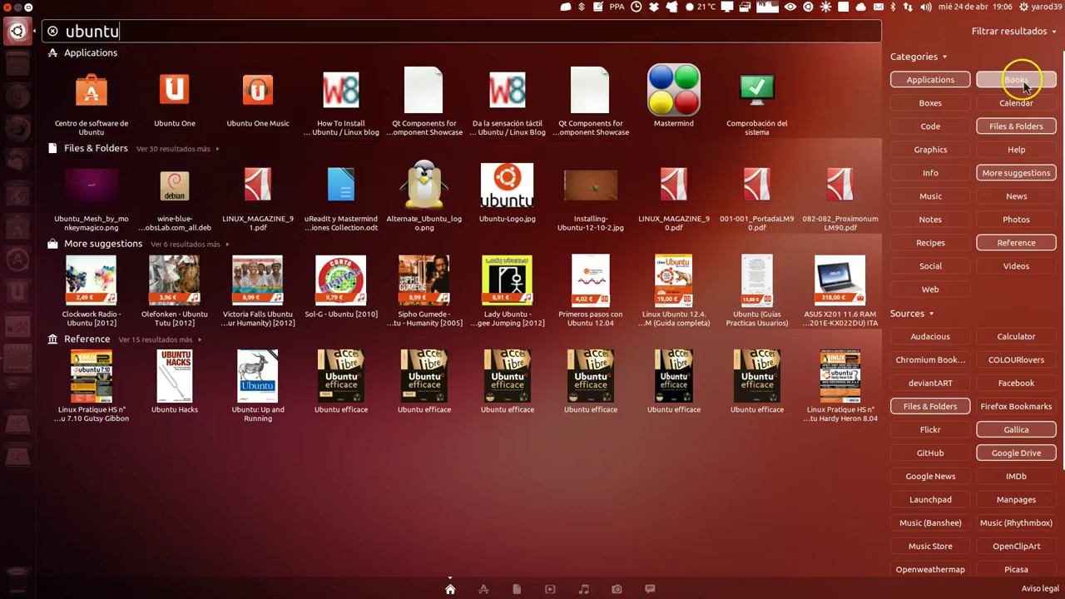
click(934, 102)
click(1019, 99)
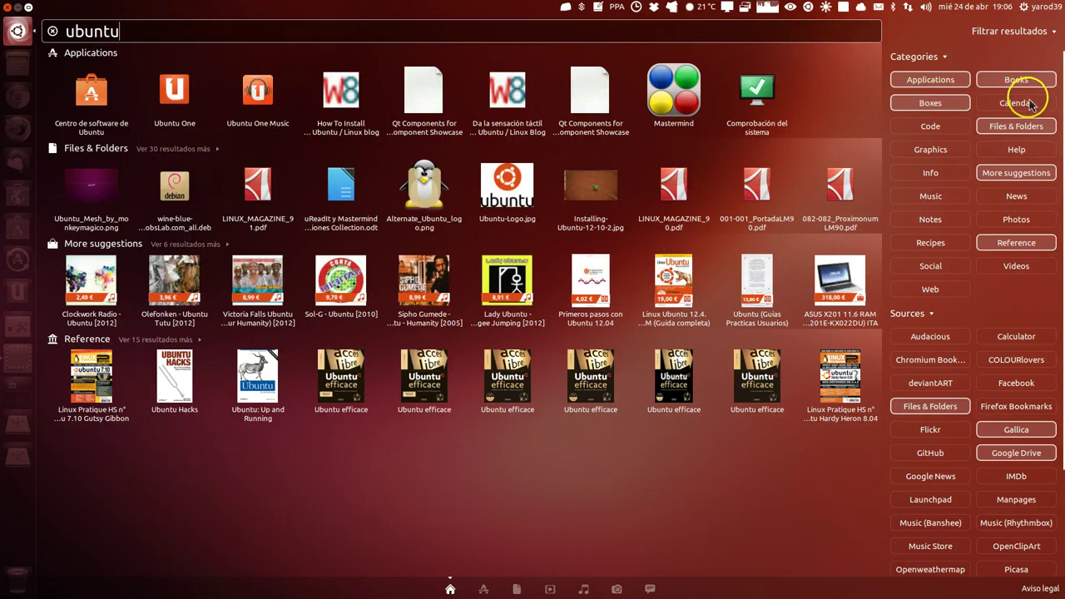
click(931, 126)
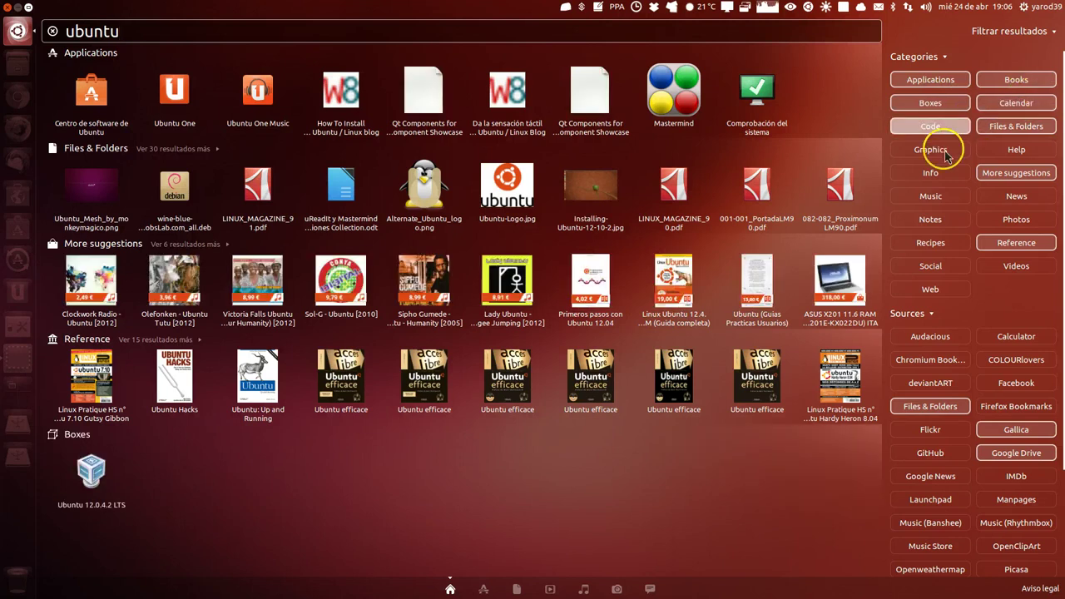
click(966, 155)
click(1020, 149)
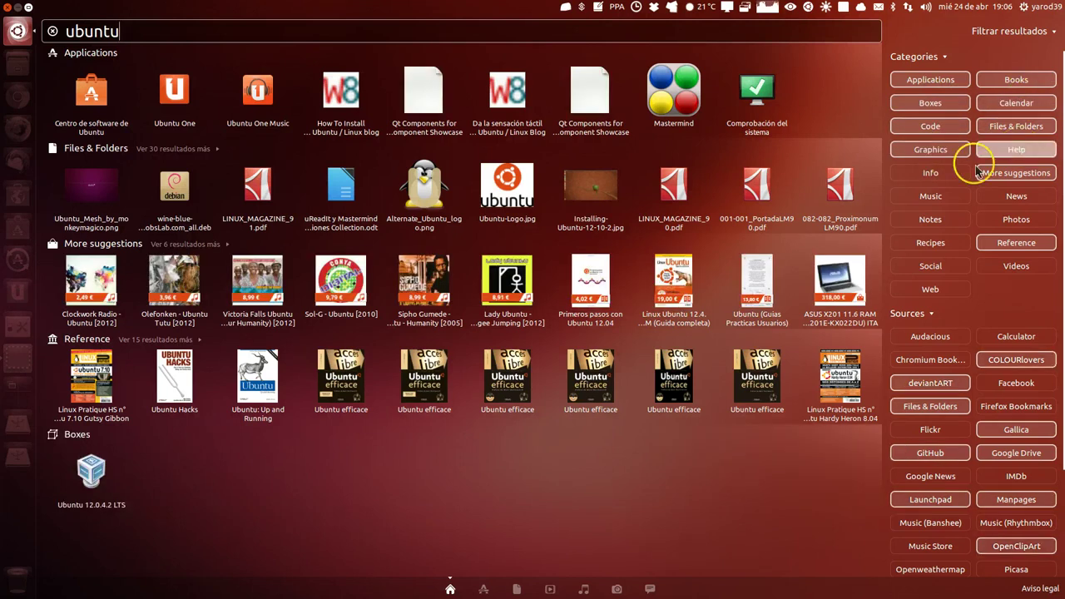
click(939, 197)
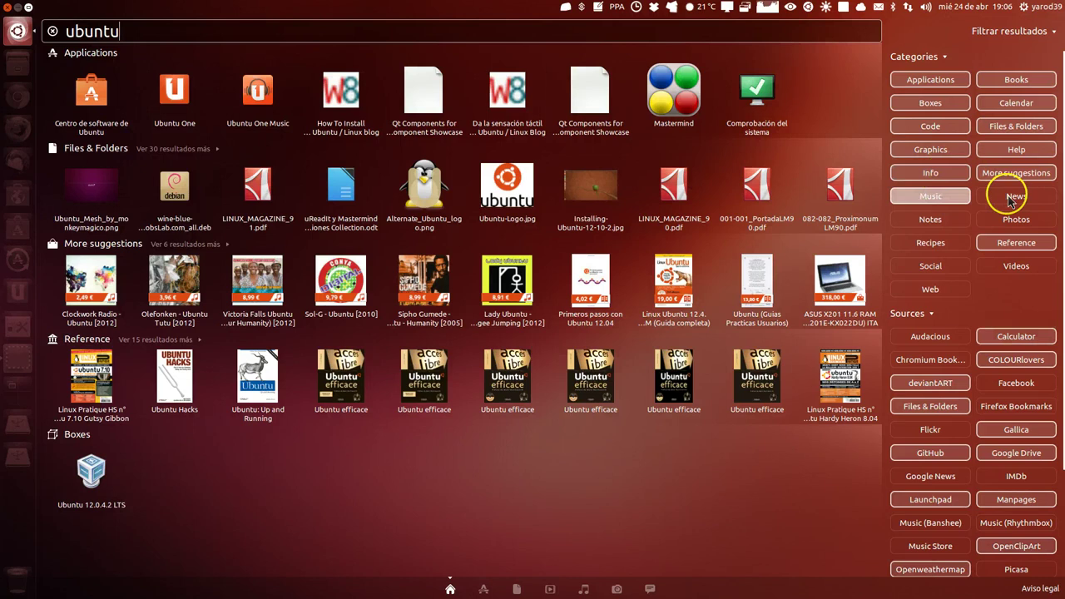
click(930, 227)
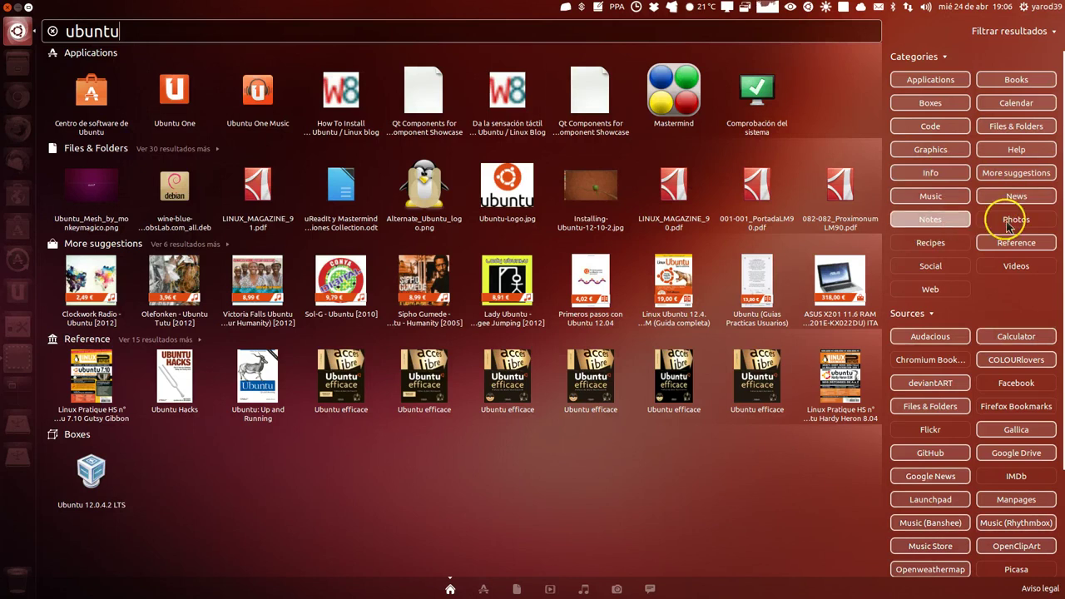
click(946, 243)
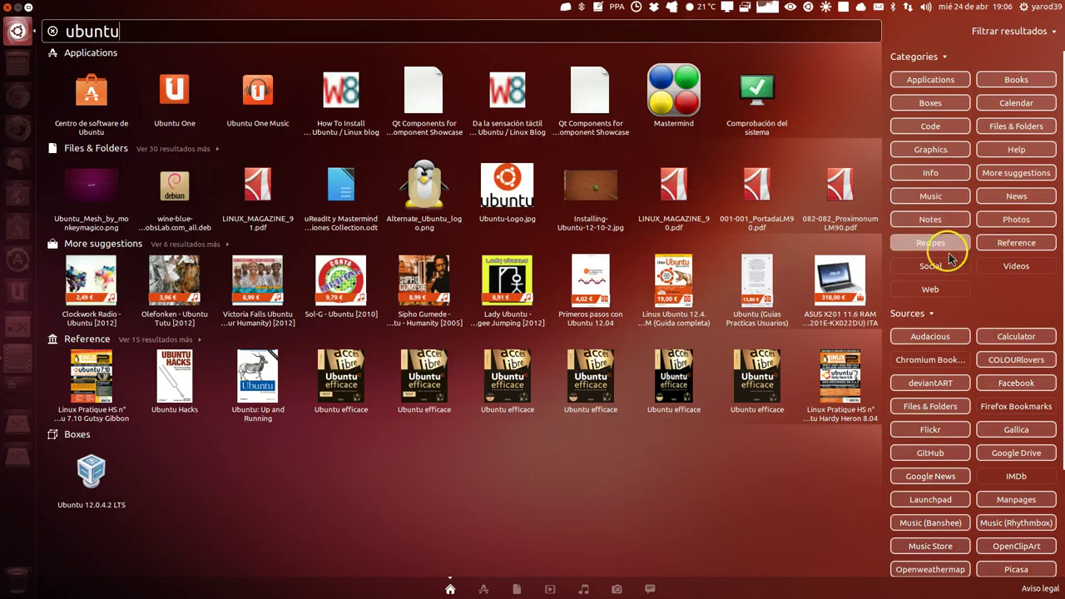
click(939, 267)
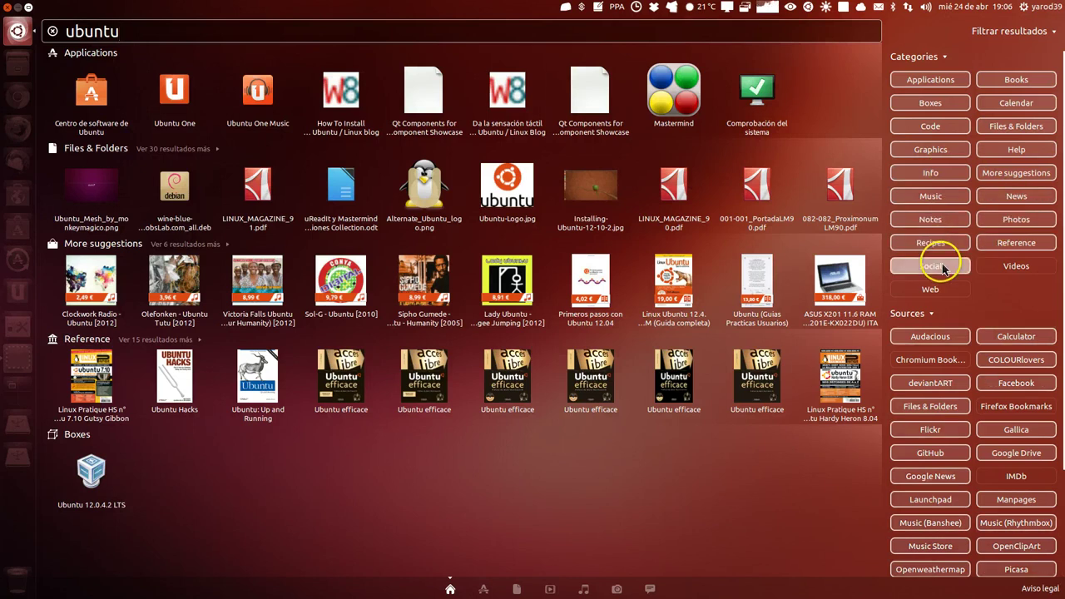
click(1017, 266)
click(940, 289)
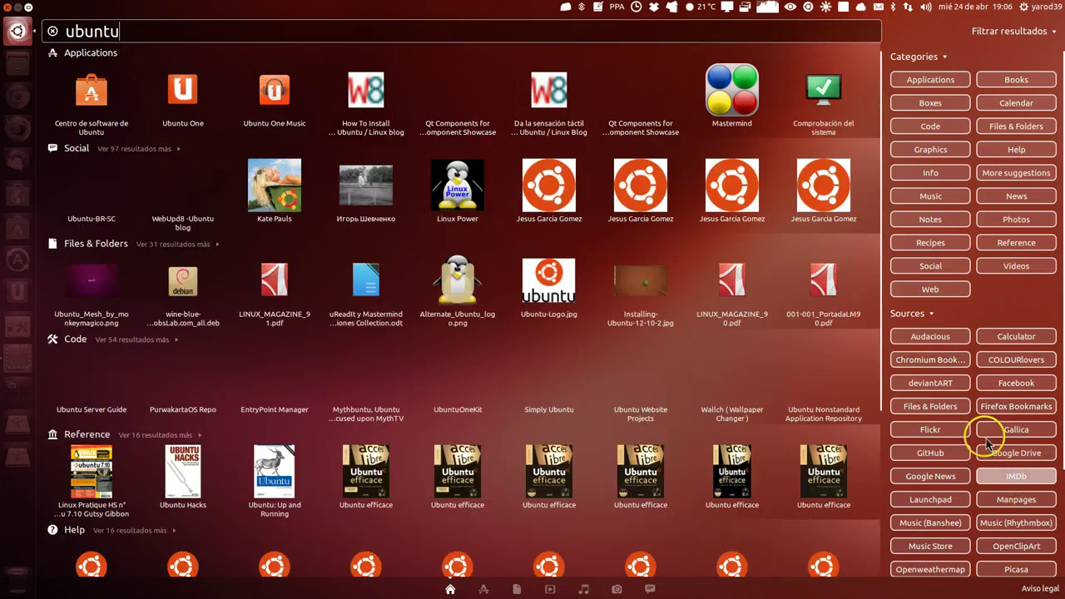
Review the source filters and grouped search results, and browse the Applications, Files & Folders, Videos, Music, Photos and social messages lenses.
scroll(983, 441, down, 2)
scroll(987, 444, down, 1)
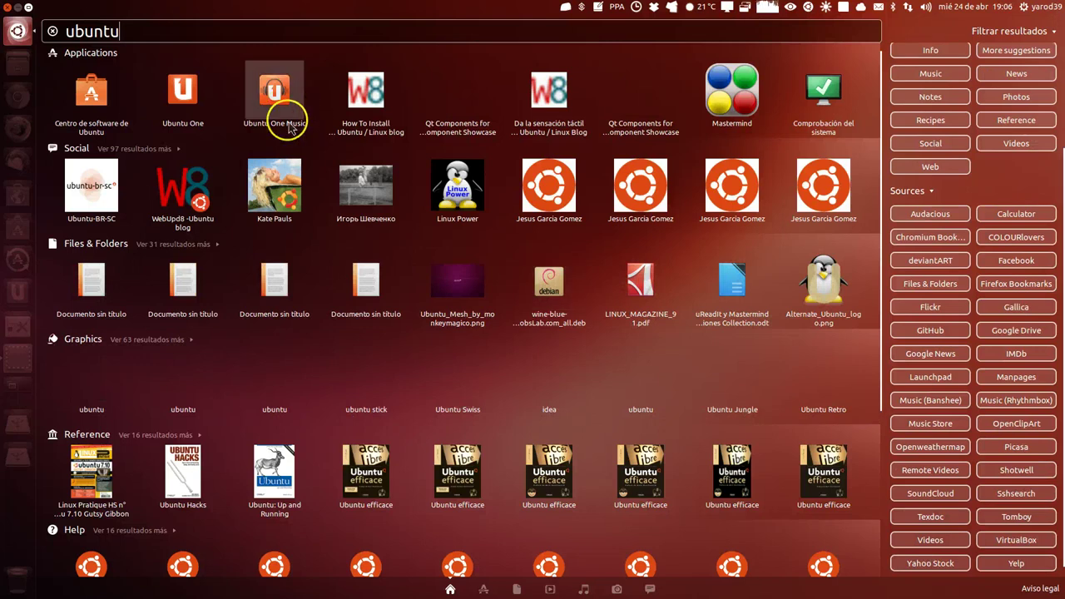
scroll(289, 127, down, 5)
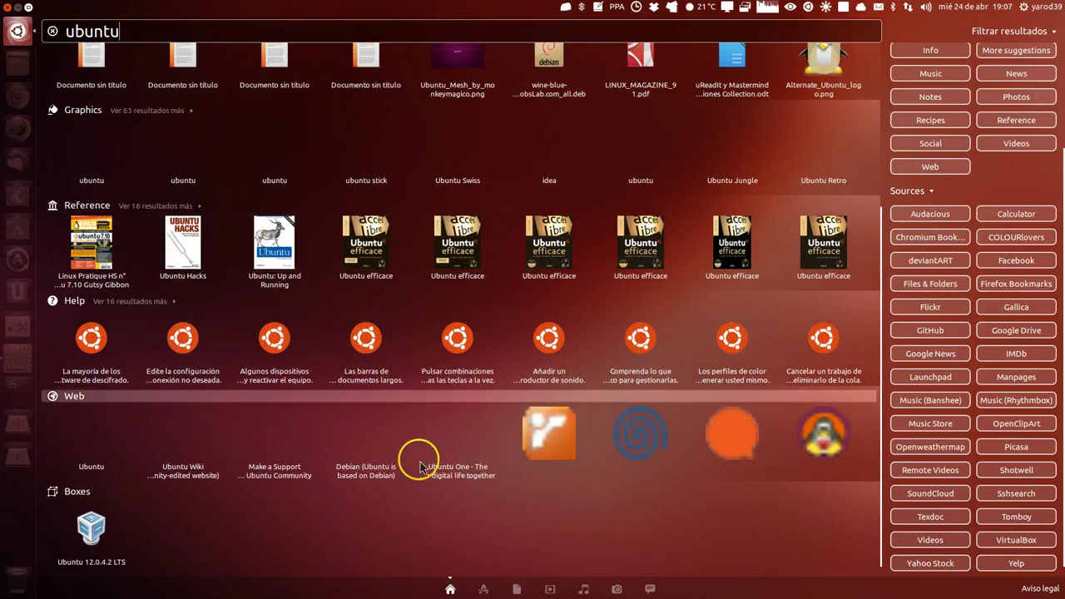
click(485, 590)
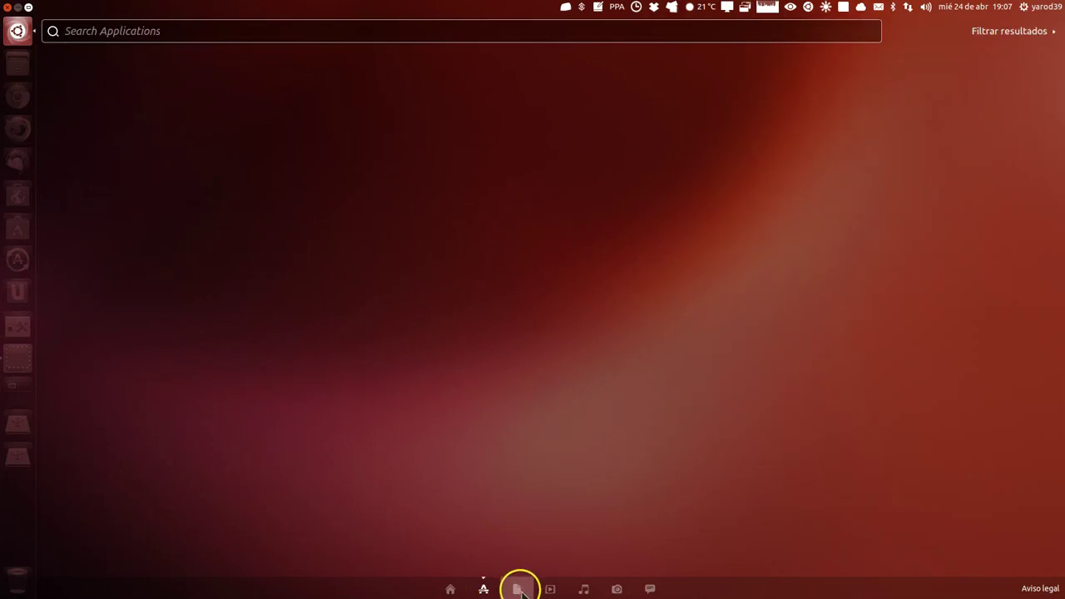
click(518, 589)
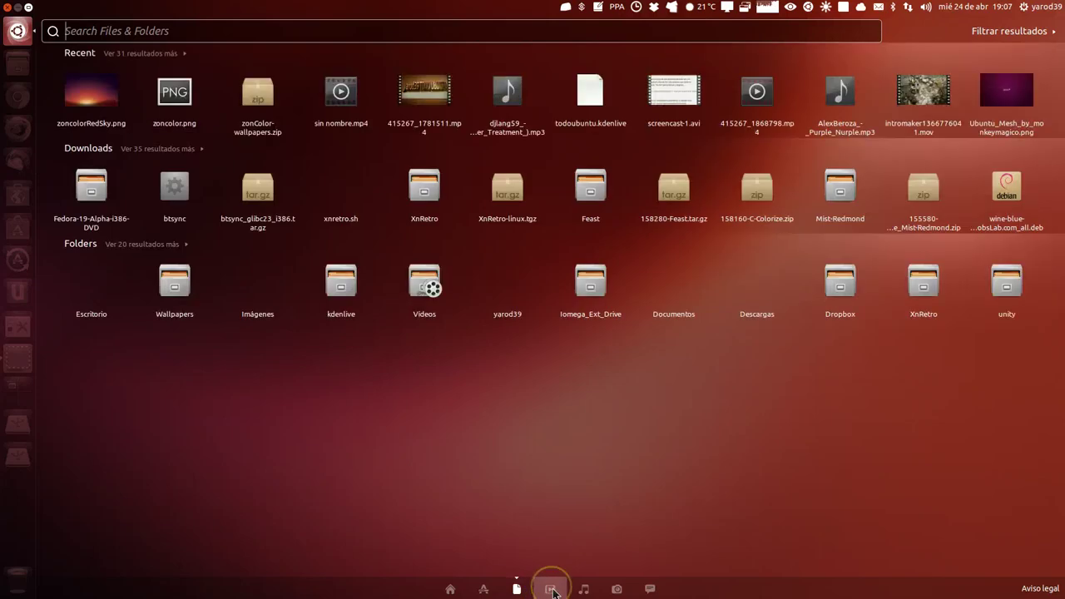
click(551, 589)
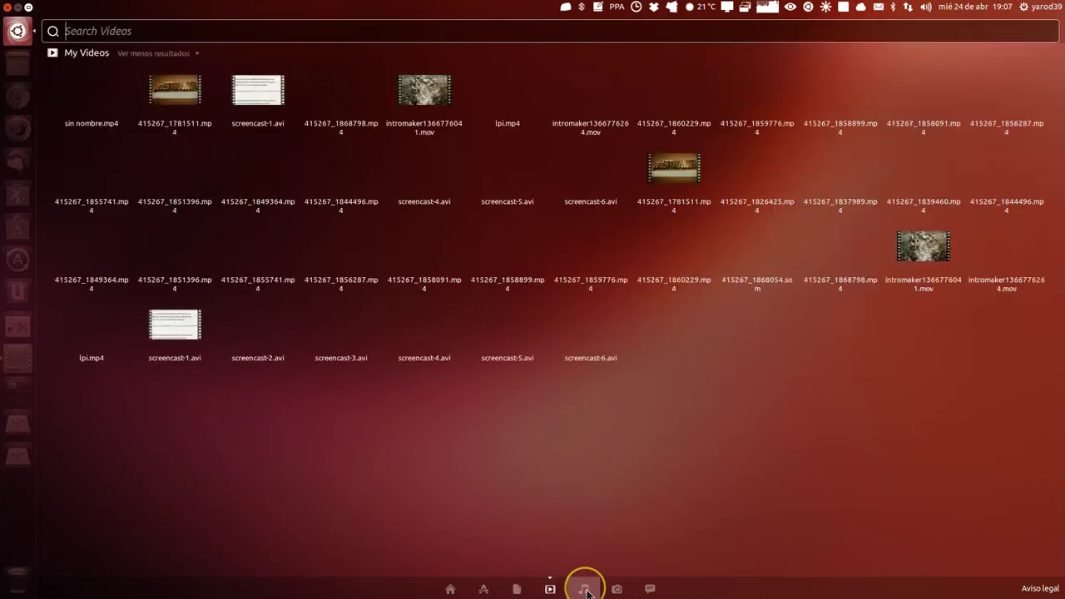
click(584, 589)
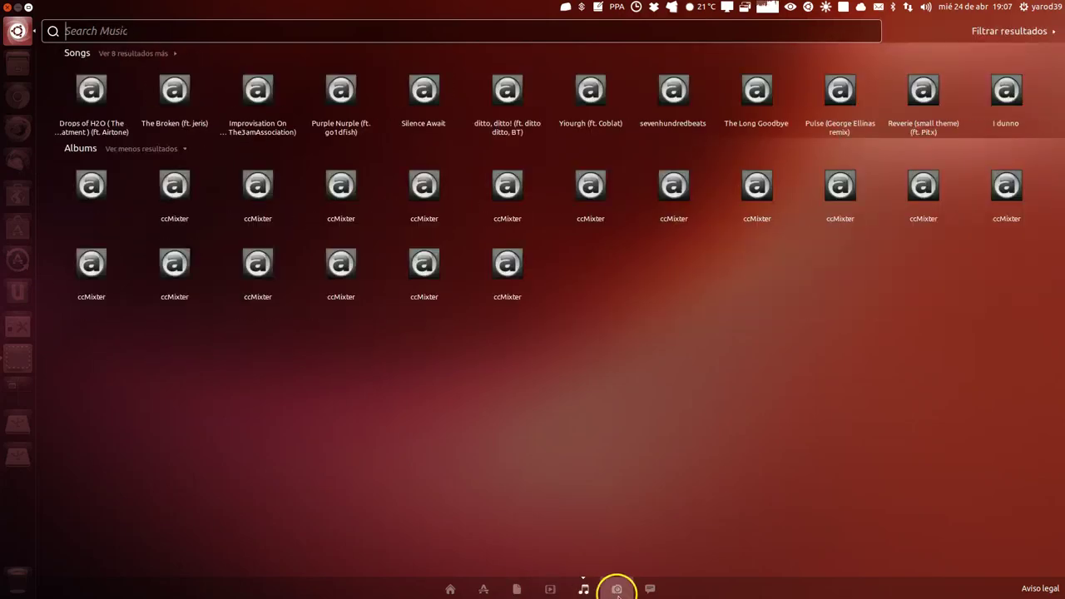
click(617, 590)
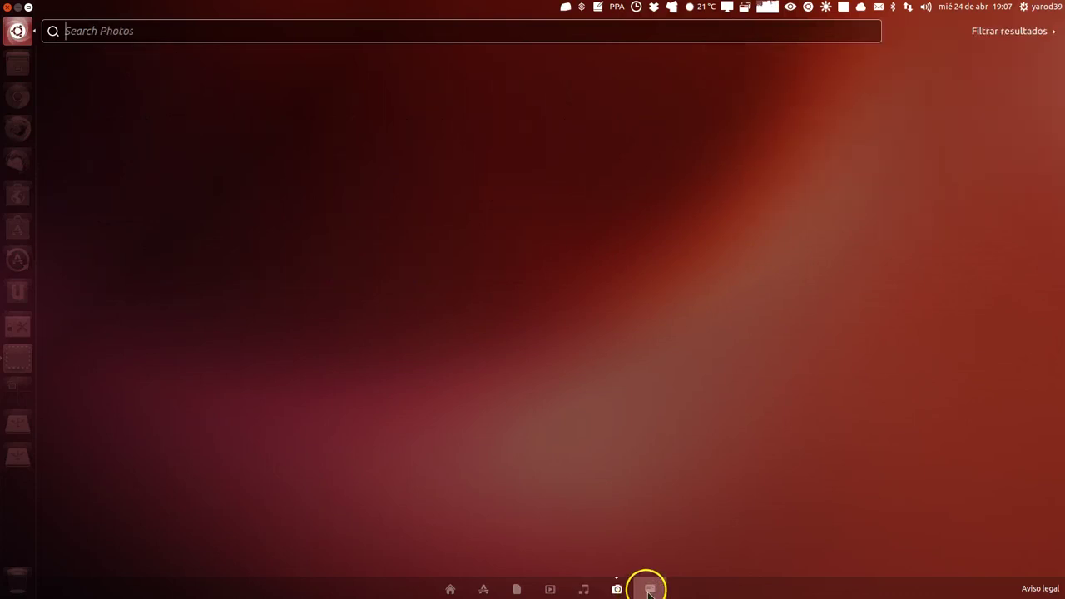
click(649, 590)
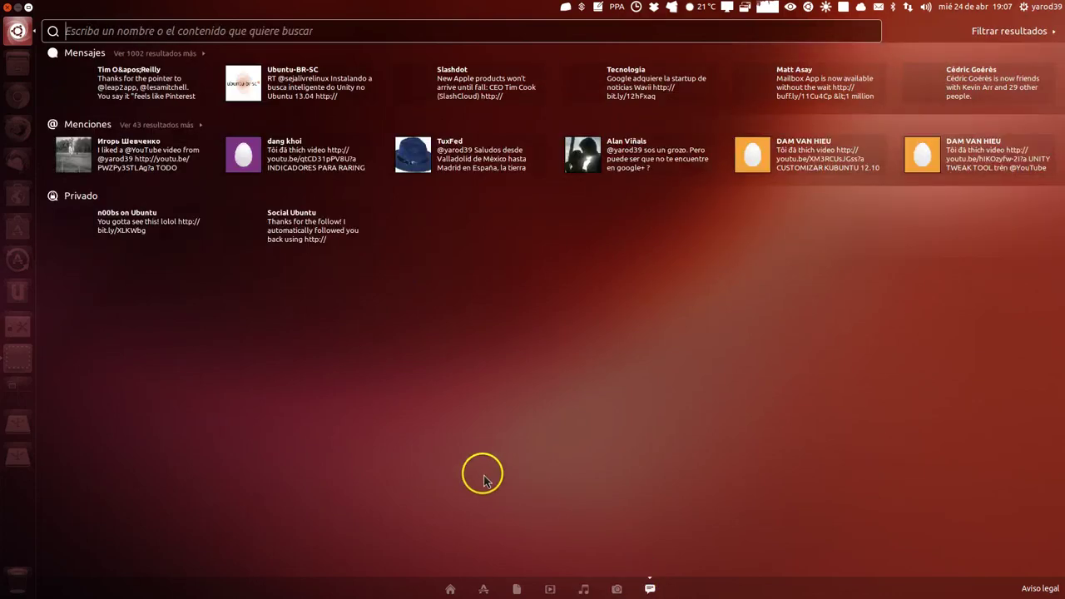
Return to the home lens, search for "madrid" and open the first application result.
click(450, 591)
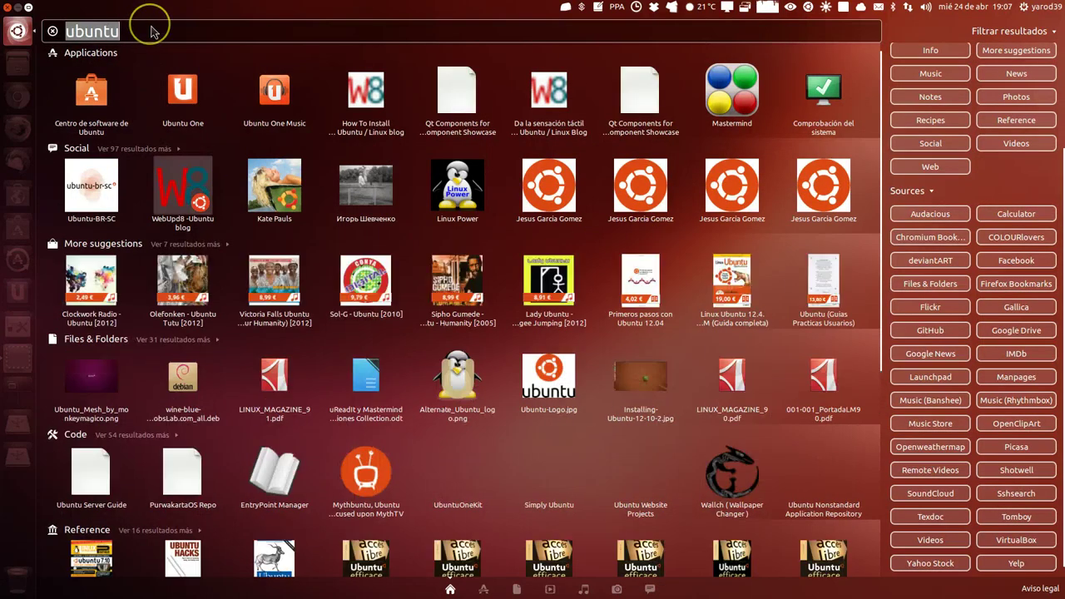
text(ma)
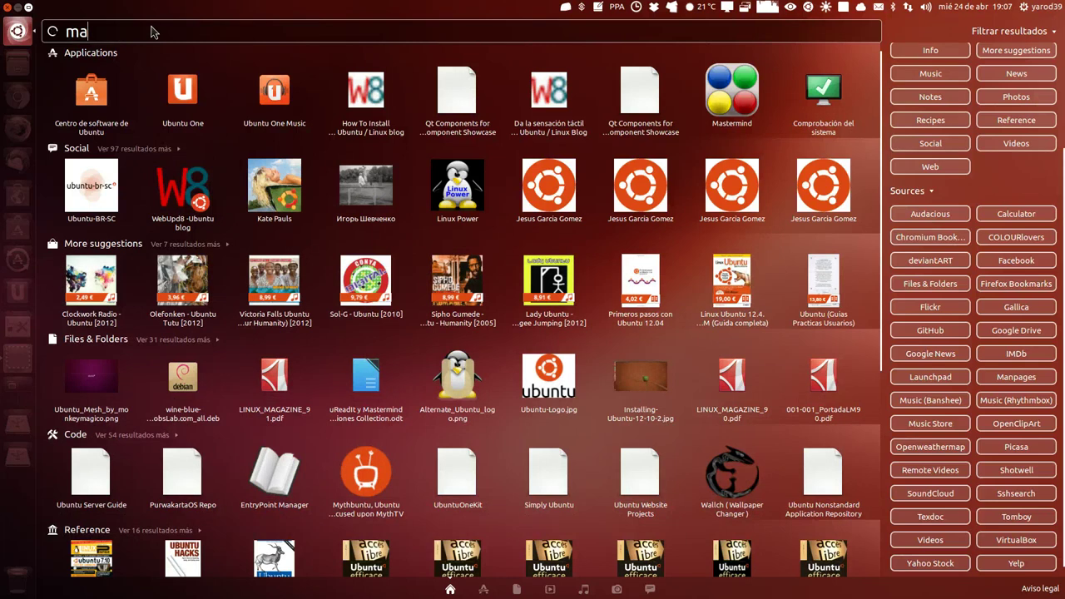
text(drid)
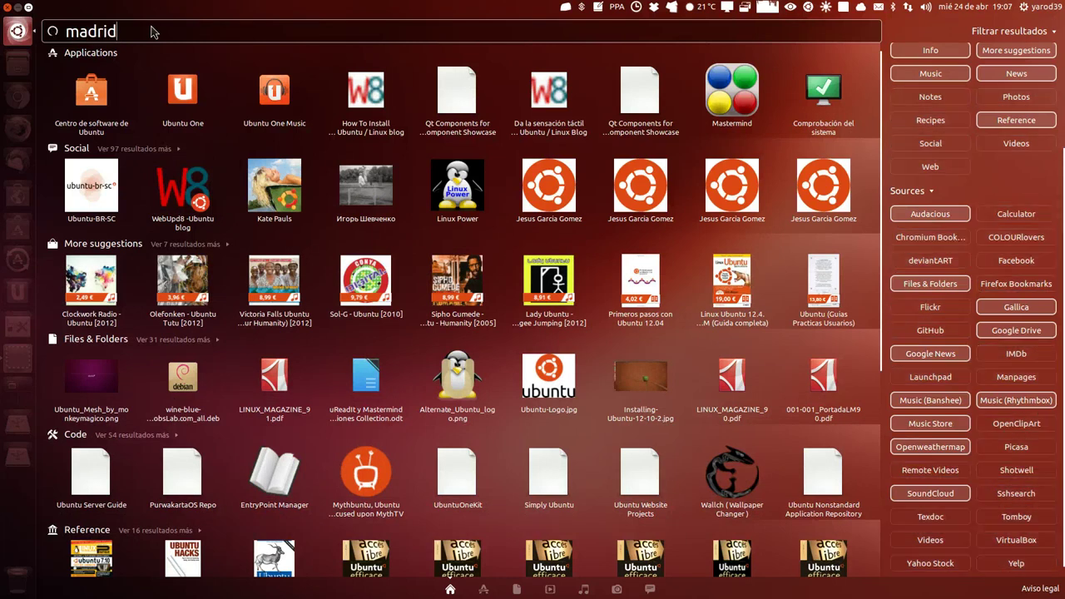
click(114, 78)
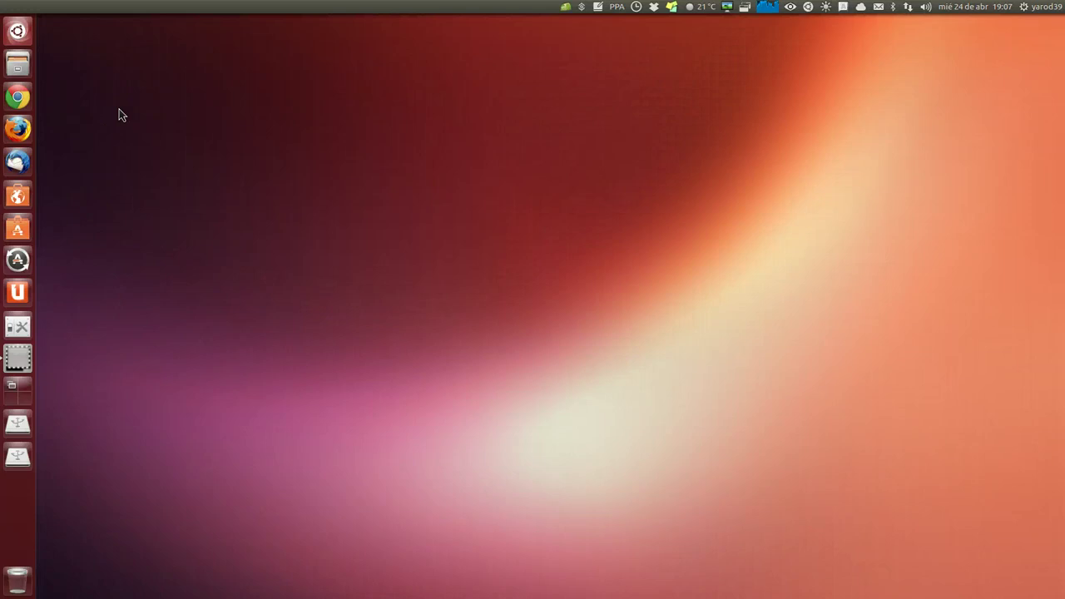
Reopen the Dash and preview the "Madrid - Madrid [2005]" album under More suggestions.
click(17, 30)
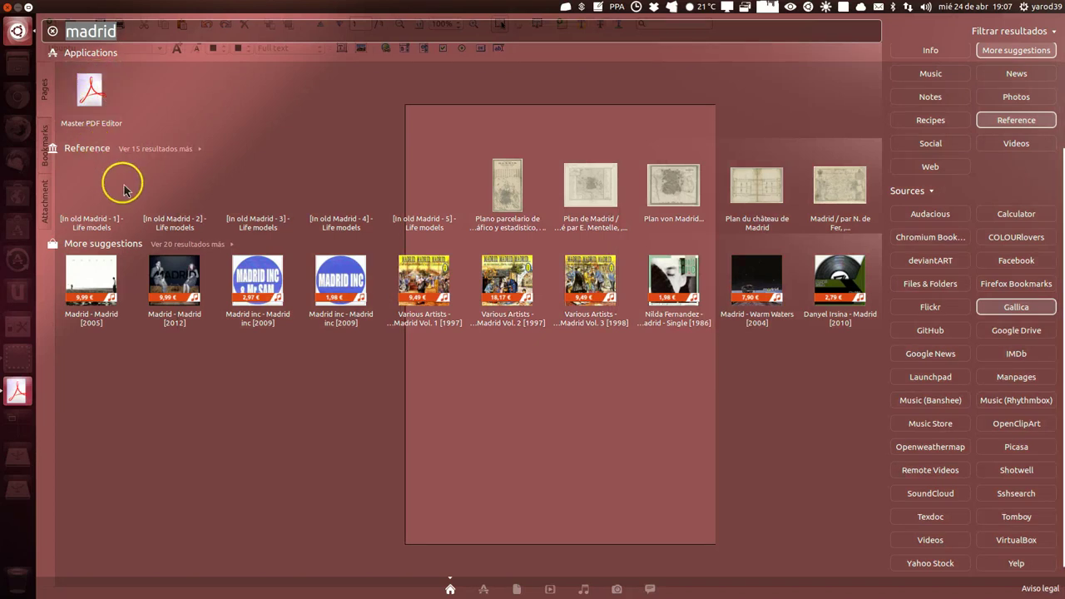
scroll(95, 281, down, 3)
click(97, 284)
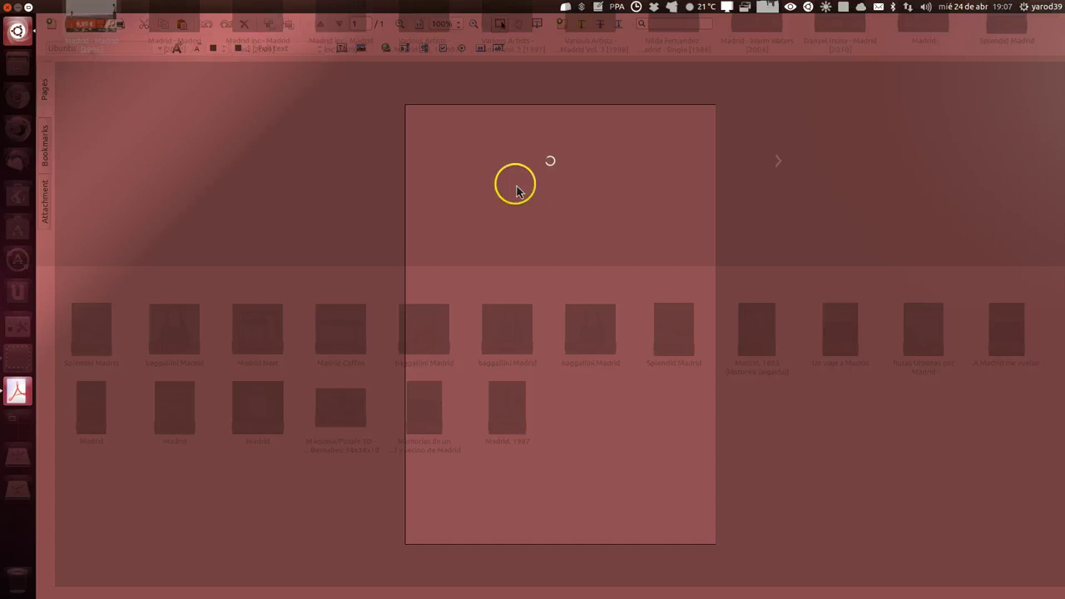
Leave the Dash preview and close the Master PDF Editor window.
click(17, 31)
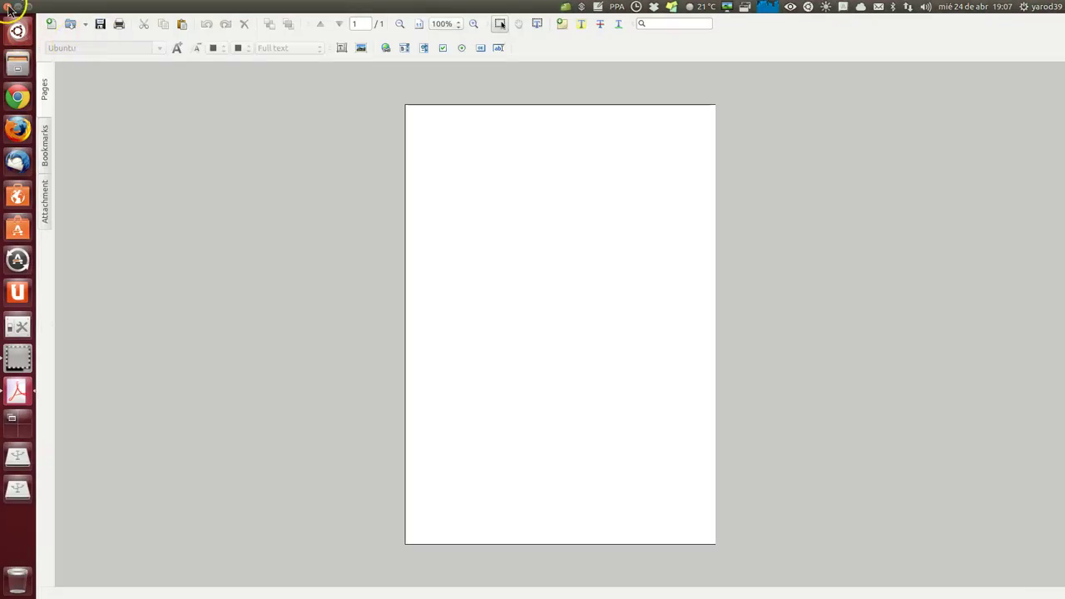
click(8, 7)
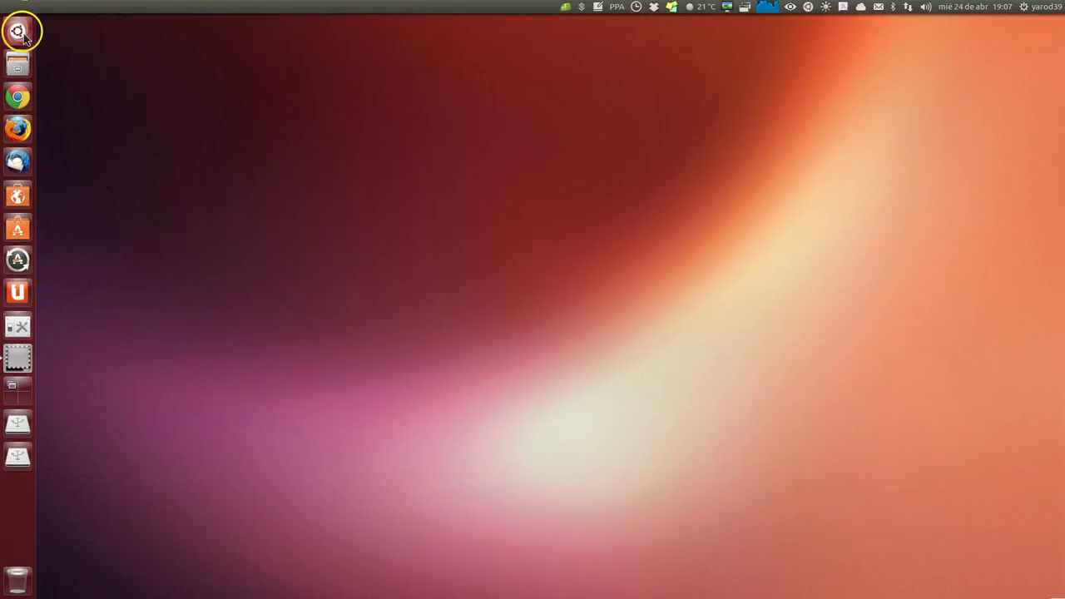
Reopen the Dash and select the Audacious source filter for the "madrid" search.
click(17, 31)
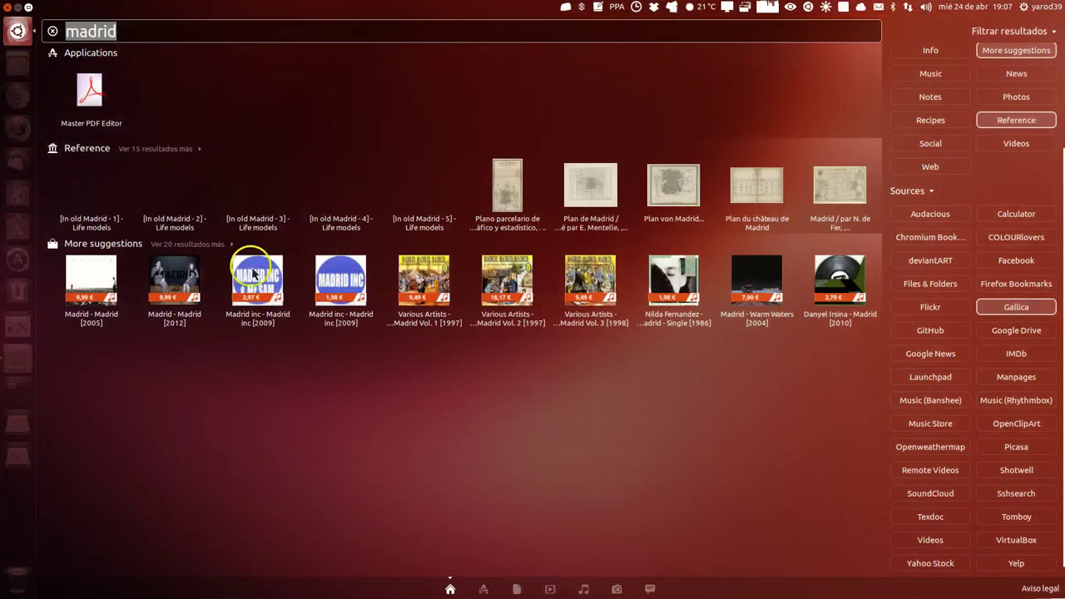
click(930, 218)
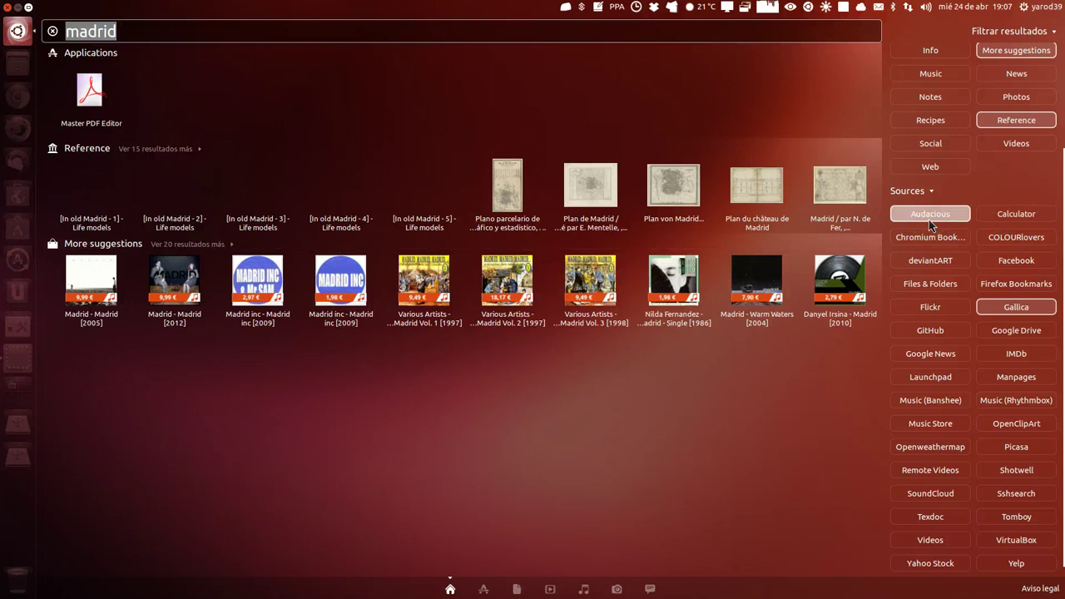
Enable the Calculator, Chromium Bookmarks, COLOURlovers, deviantART, Facebook, Files & Folders, Firefox Bookmarks, Flickr and GitHub source filters.
click(986, 214)
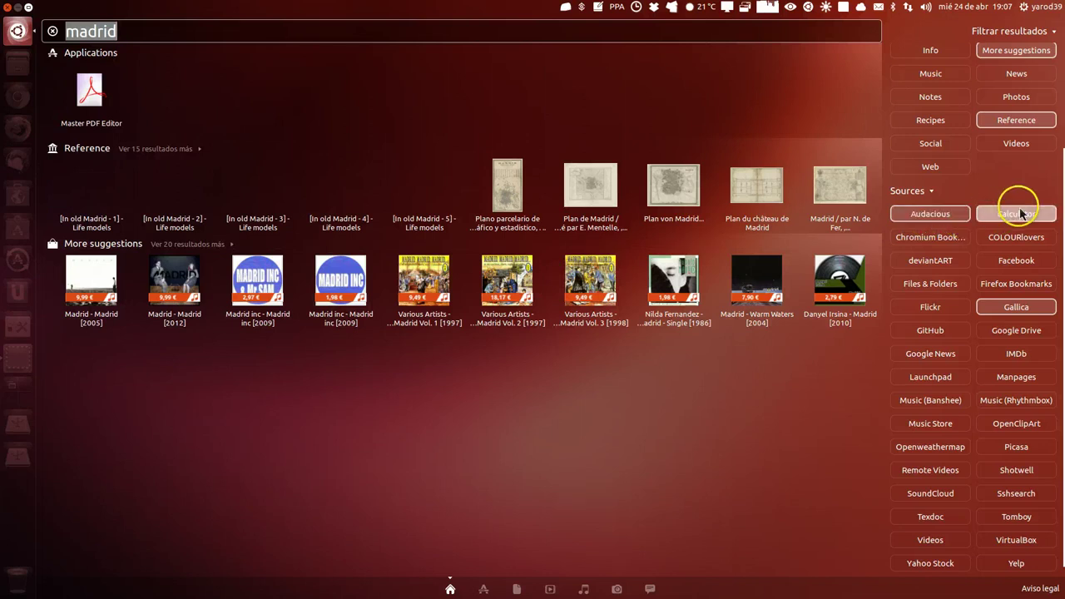
click(949, 237)
click(1008, 239)
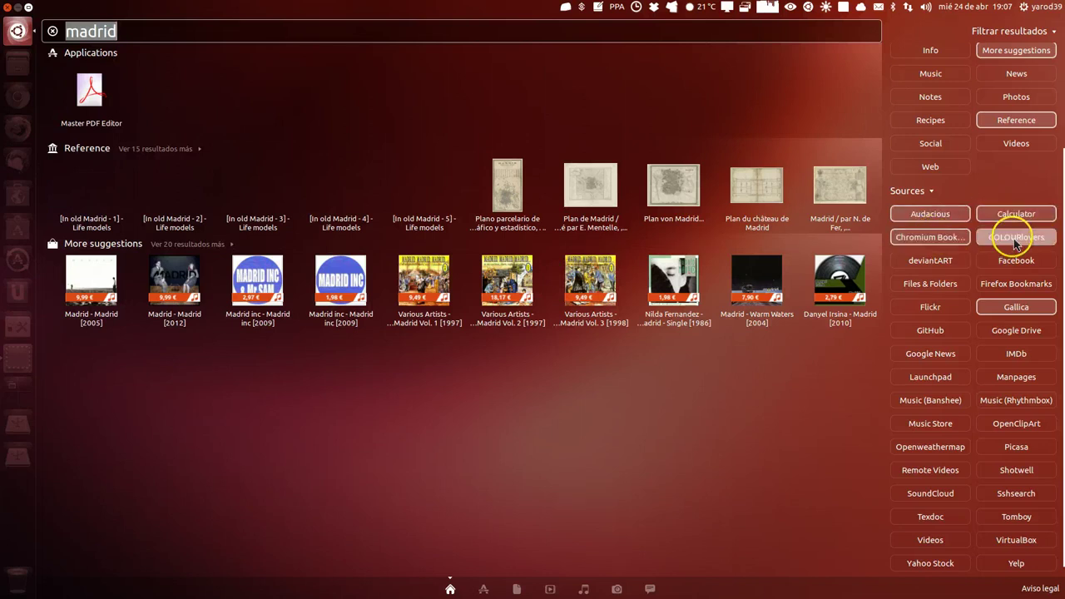
click(923, 263)
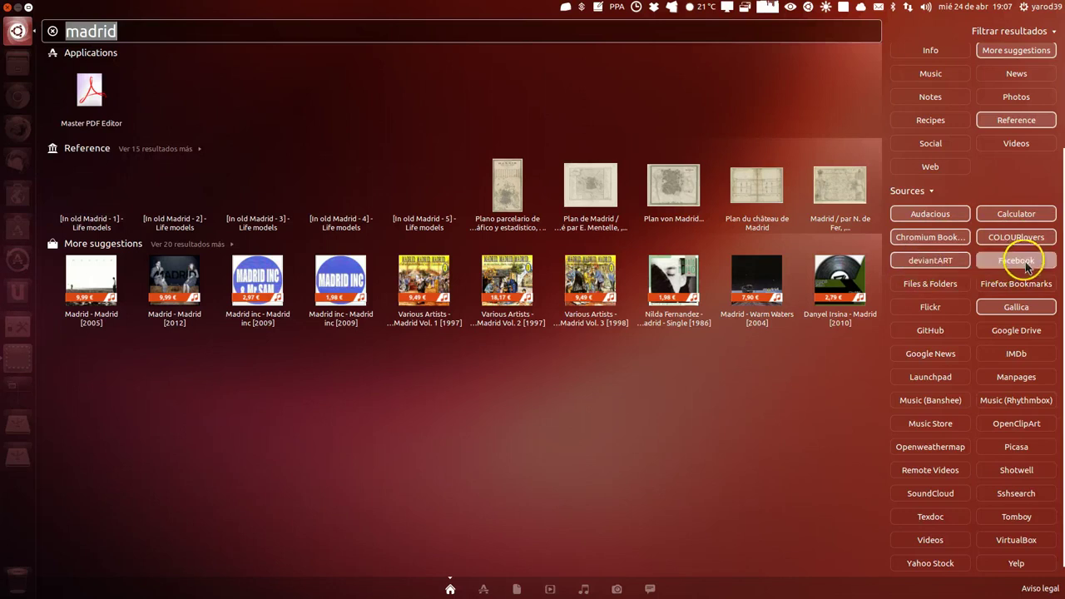
click(940, 284)
click(1002, 287)
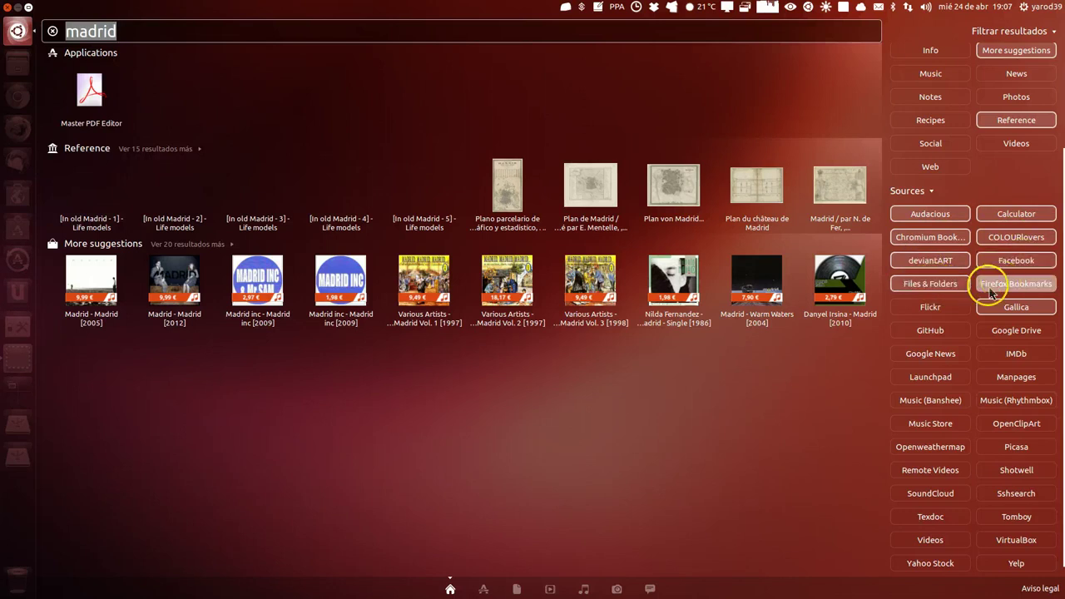
click(931, 307)
click(929, 330)
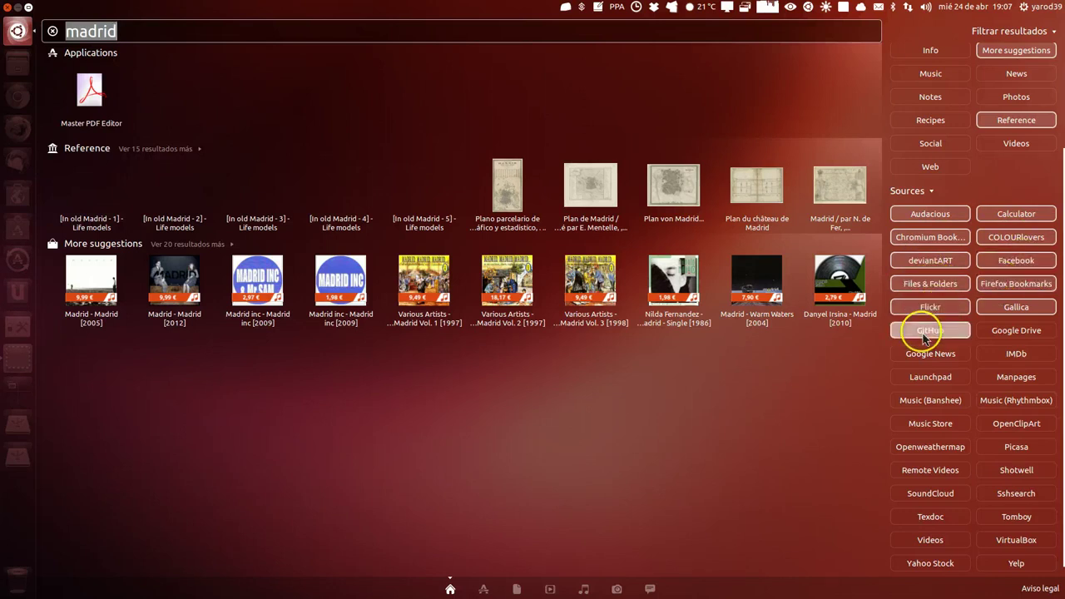
Enable the Info, Music, News, Notes, Photos, Recipes, Social, Videos and Web category filters.
click(931, 52)
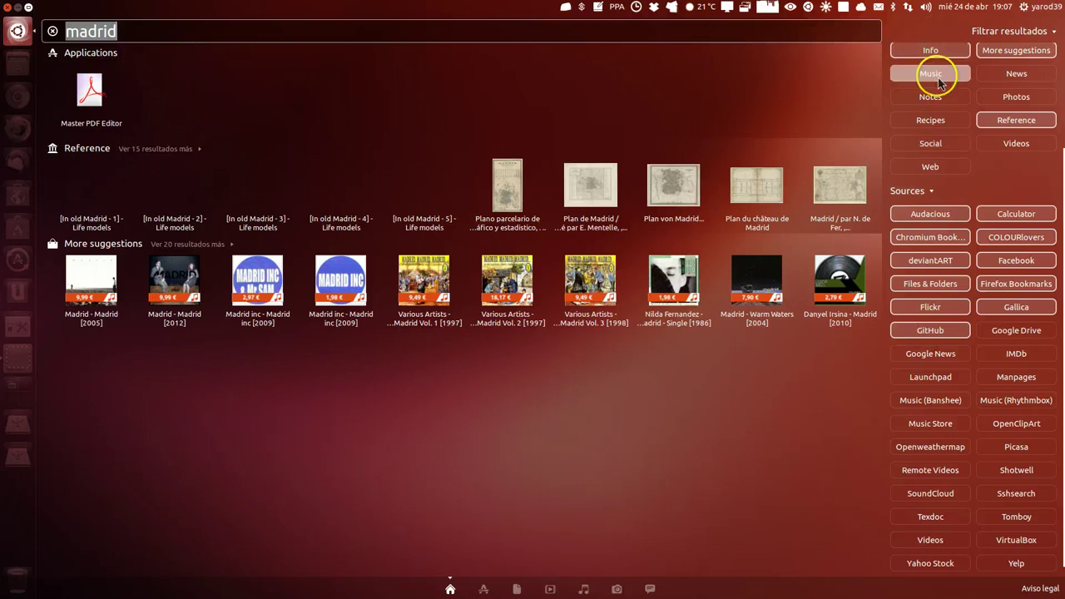
click(957, 73)
click(1004, 82)
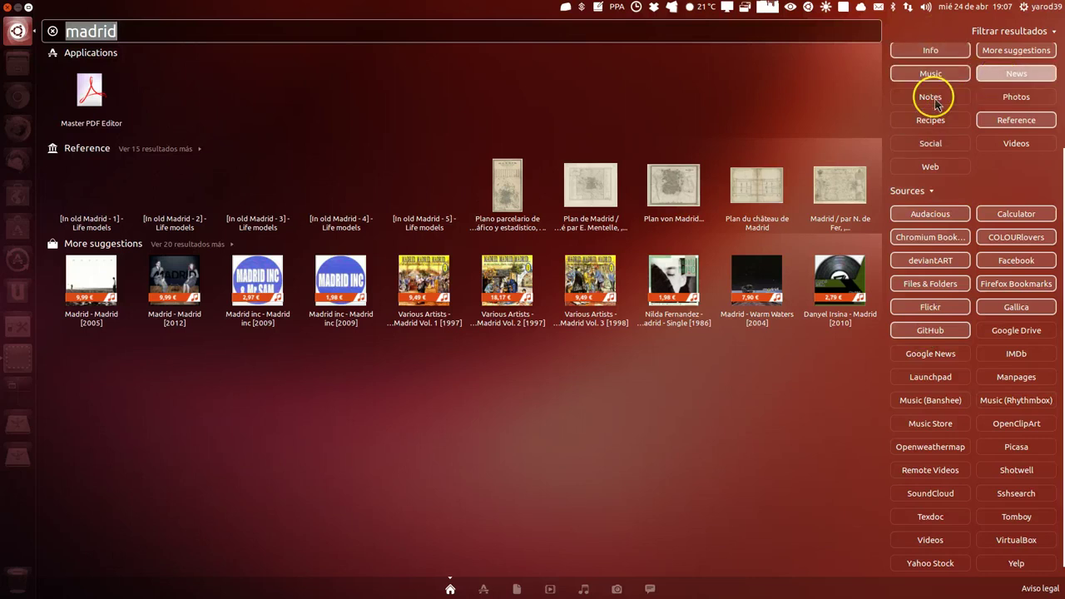
click(928, 95)
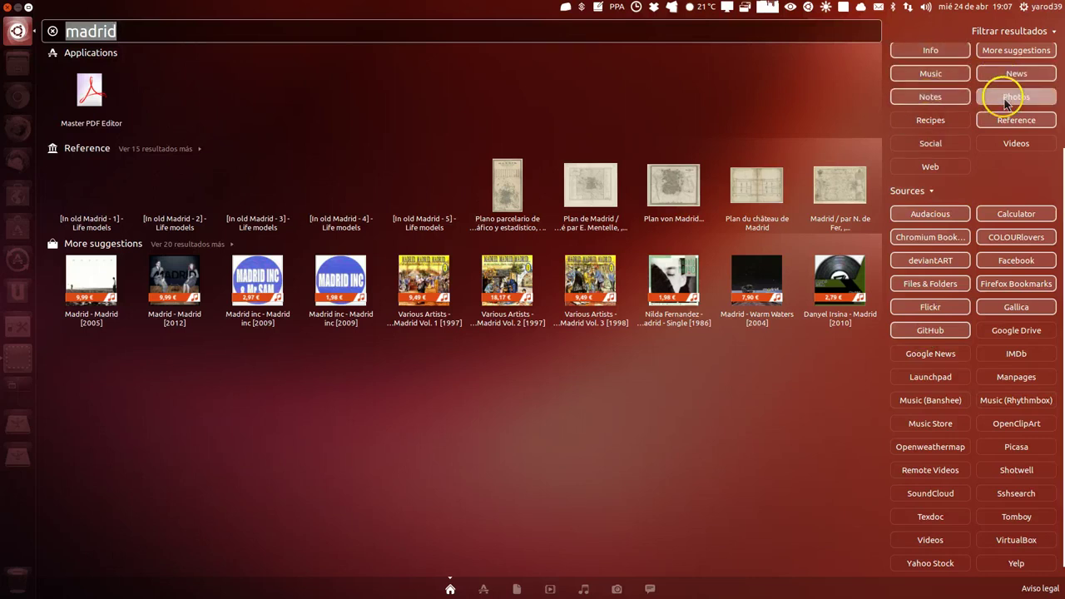
click(1007, 100)
click(932, 118)
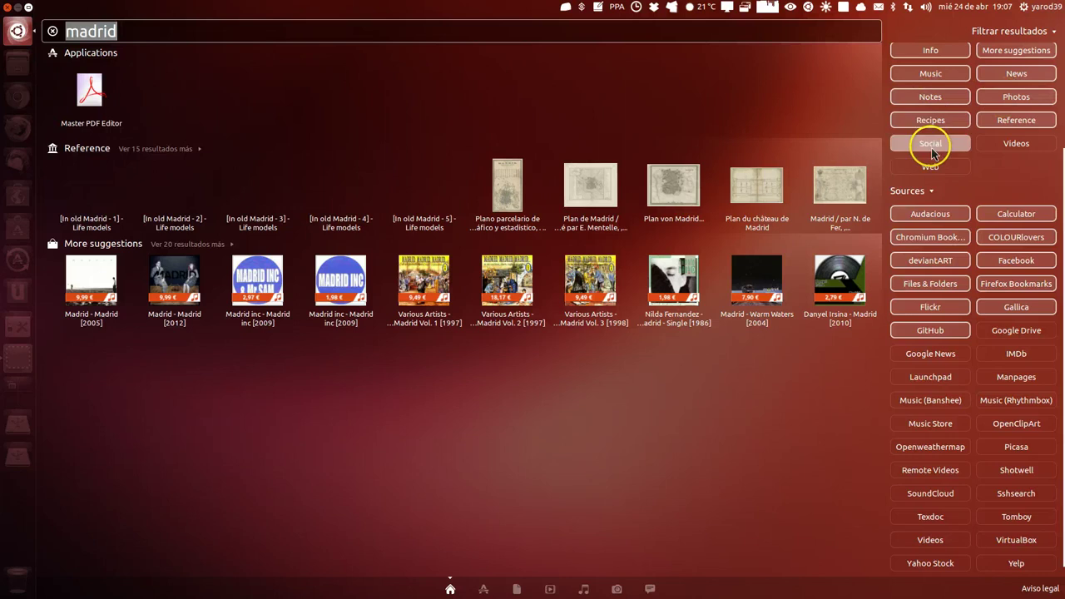
click(936, 146)
click(1011, 143)
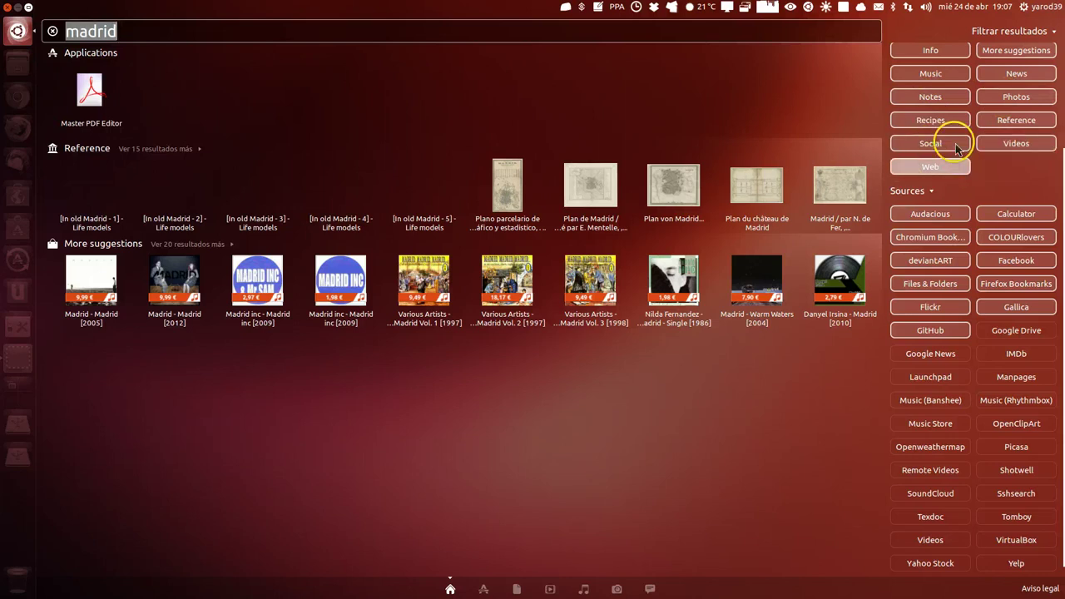
Enable the Boxes, Calendar, Code, Files & Folders, Graphics and Help category filters.
scroll(946, 78, up, 2)
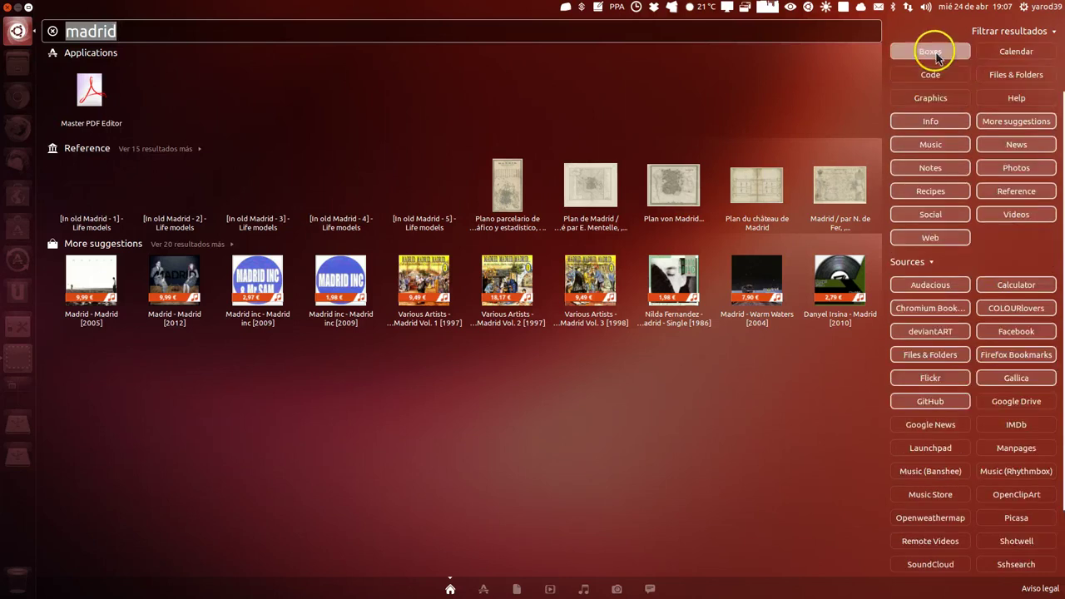
click(932, 52)
click(1011, 52)
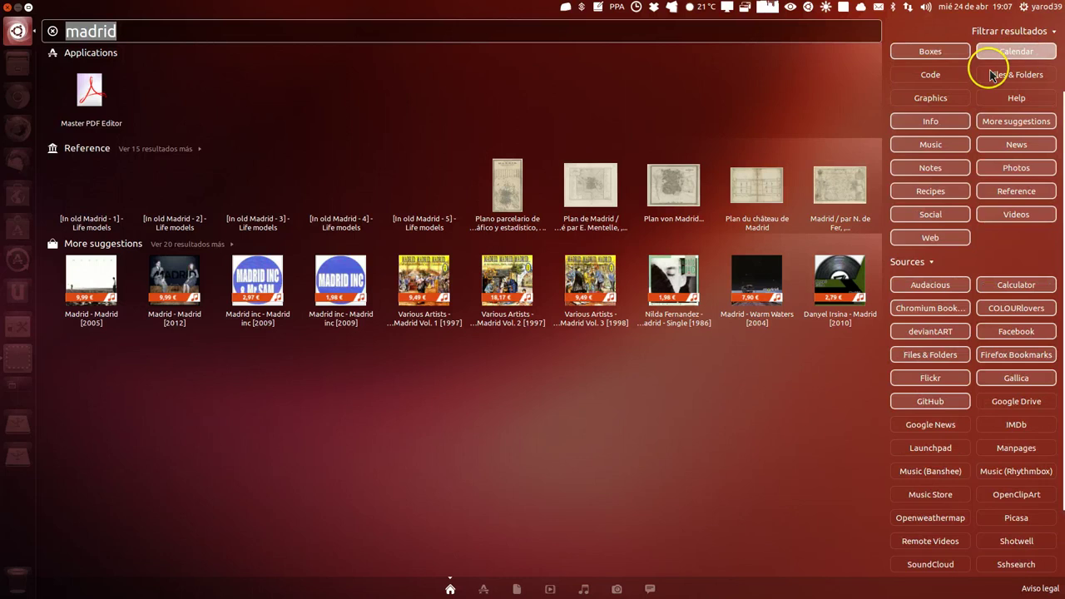
click(934, 76)
click(1022, 72)
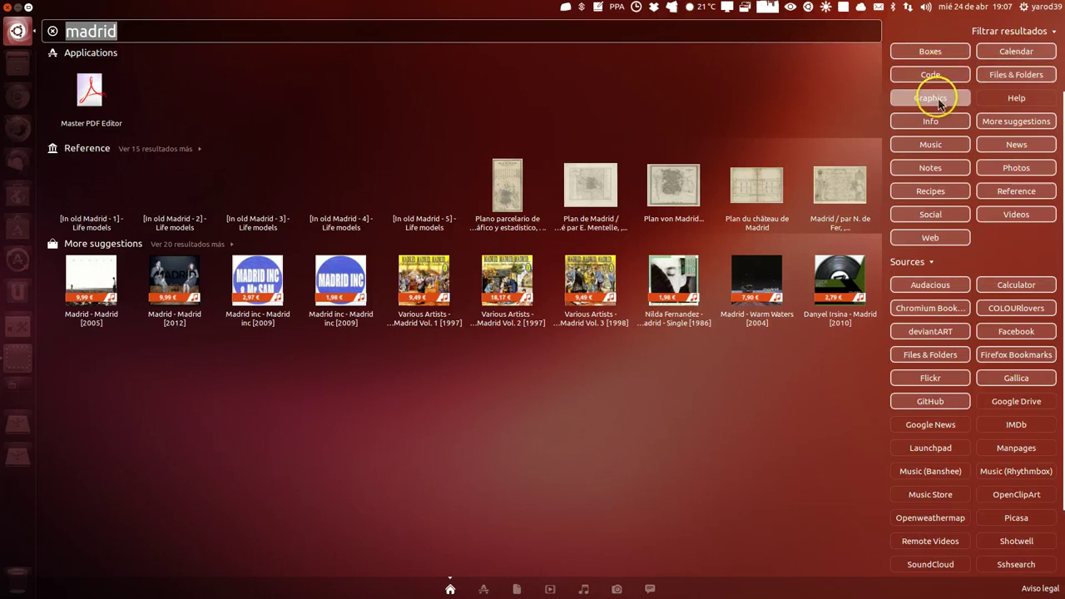
click(939, 100)
click(1011, 100)
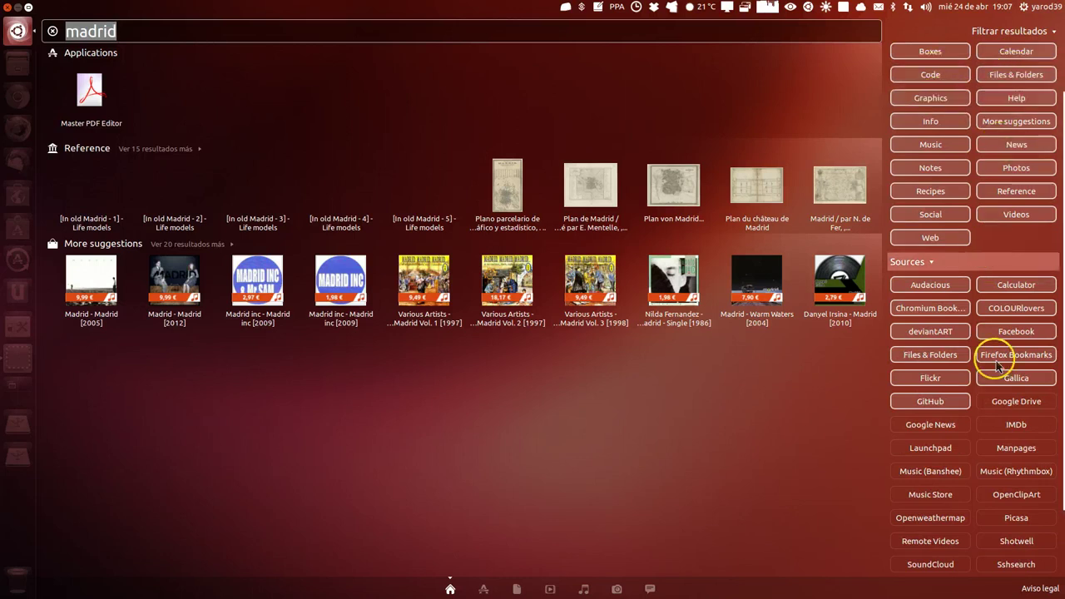
Enable the Google Drive, Google News, IMDb, Launchpad, Manpages, Music (Banshee) and Music (Rhythmbox) source filters.
click(1011, 403)
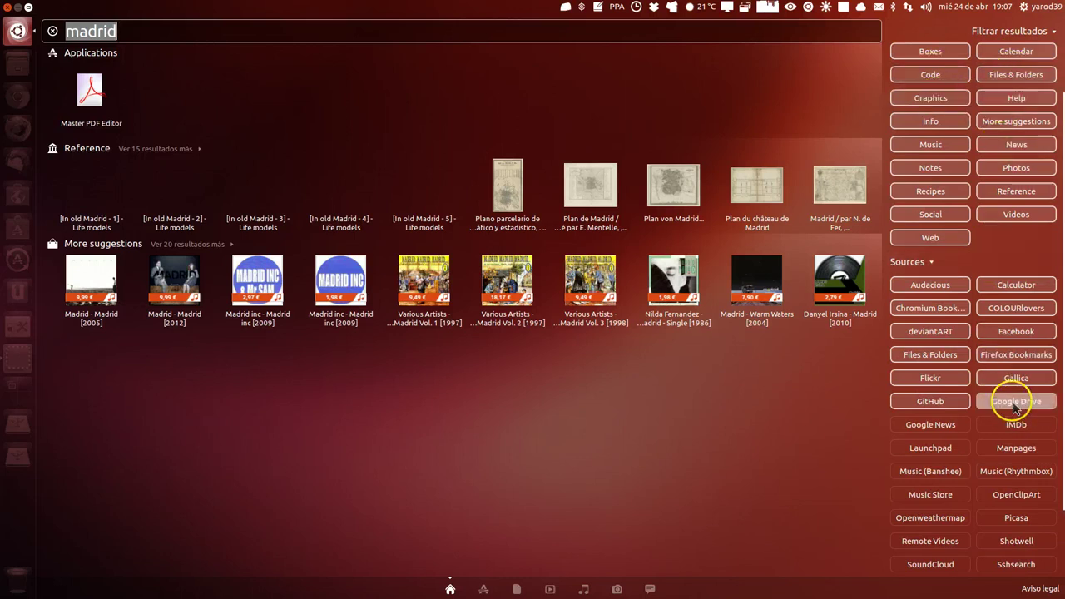
click(939, 426)
click(1017, 426)
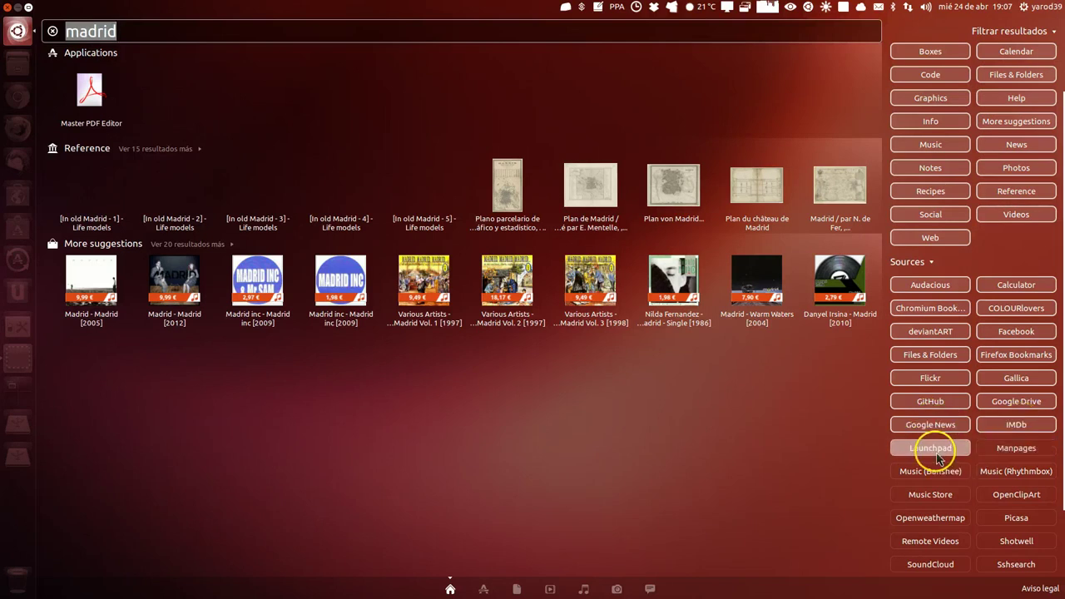
click(936, 450)
click(1018, 449)
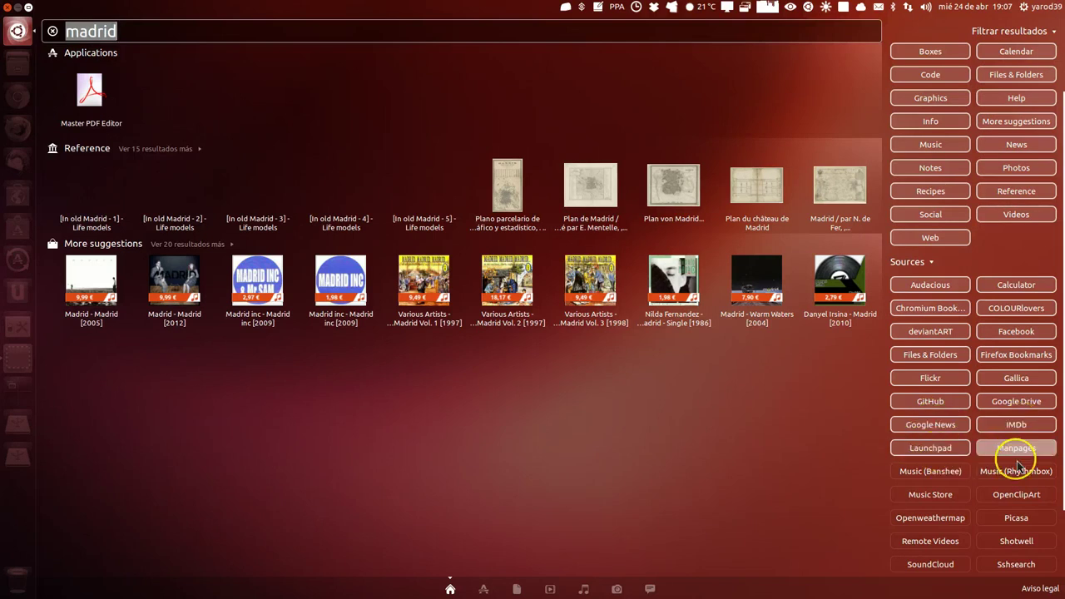
click(948, 478)
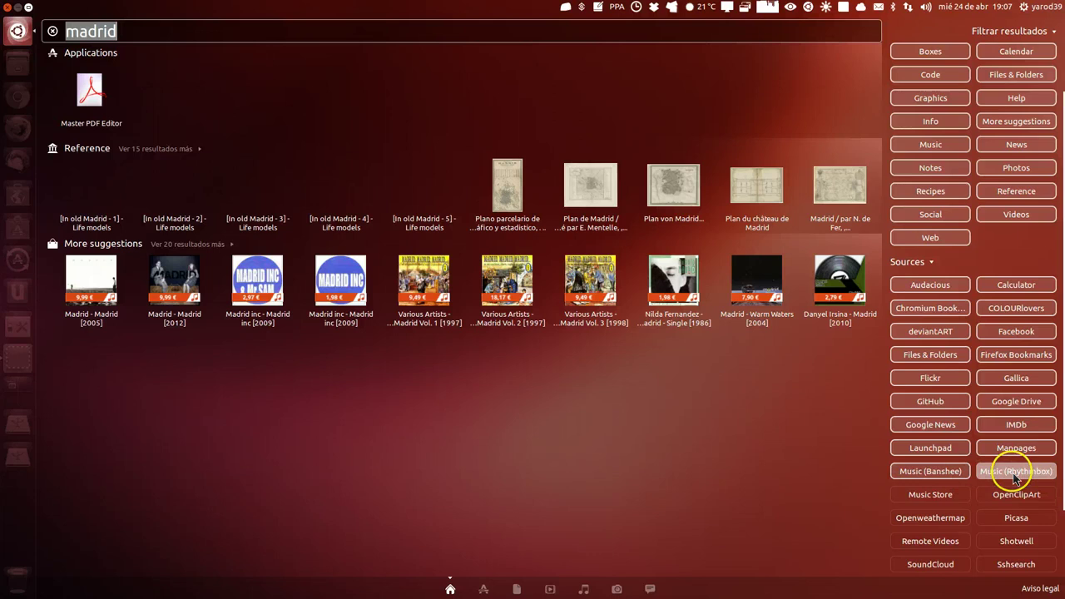
click(1015, 472)
Enable the Music Store, OpenClipArt, Openweathermap, Picasa, Remote Videos, Shotwell, SoundCloud and Sshsearch source filters.
click(936, 495)
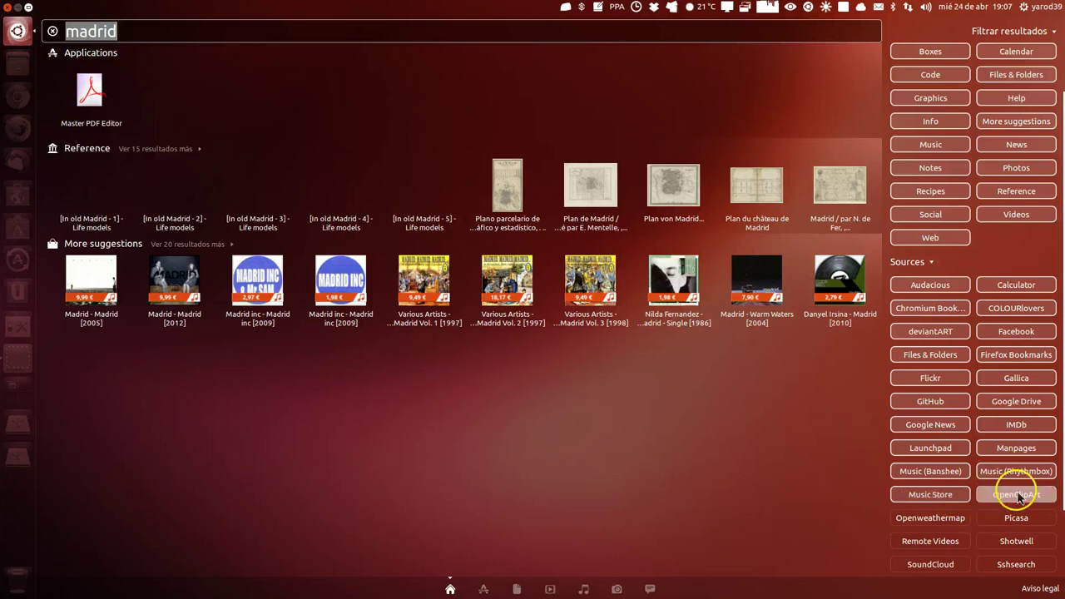
click(1018, 495)
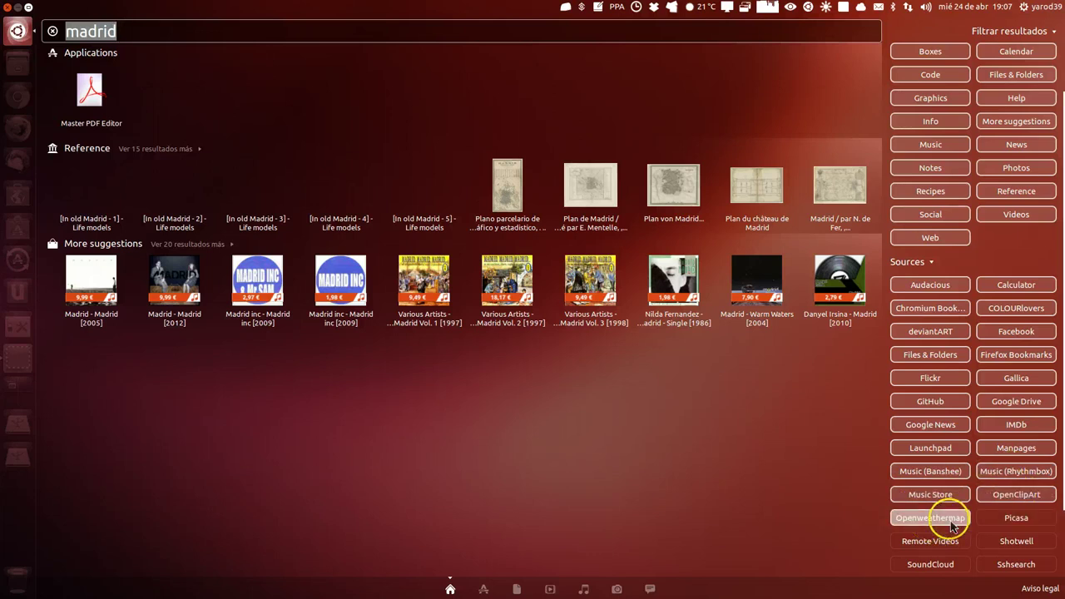
click(1012, 516)
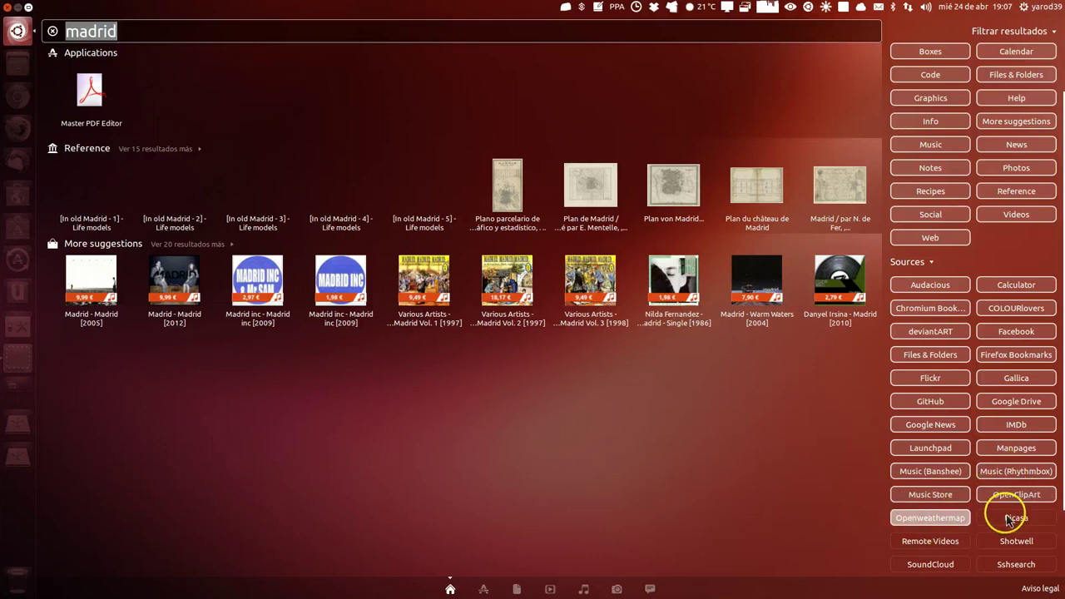
click(945, 543)
click(1015, 541)
click(915, 569)
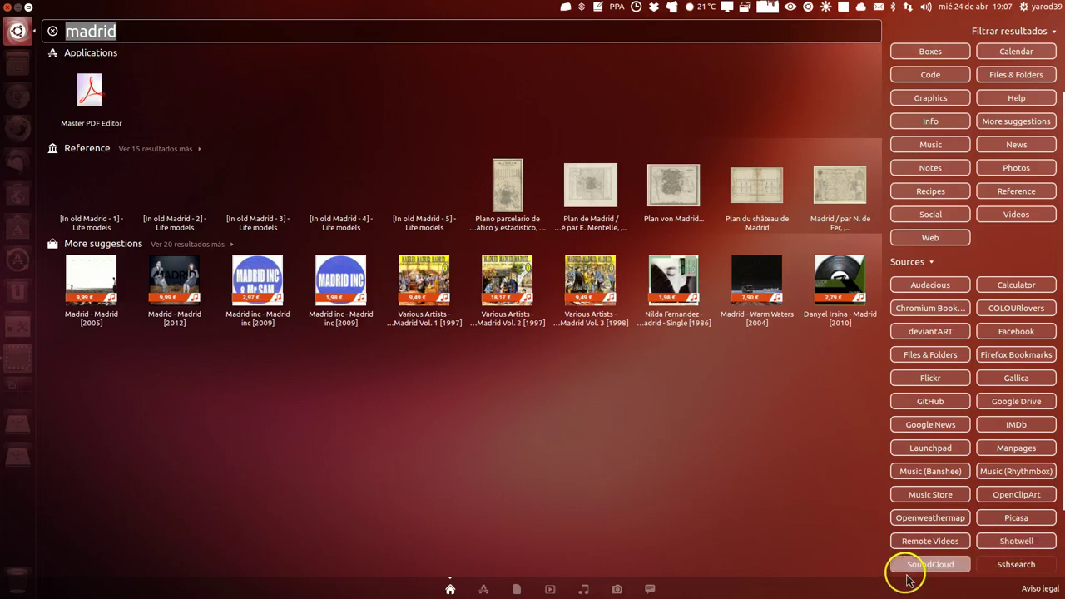
click(1011, 566)
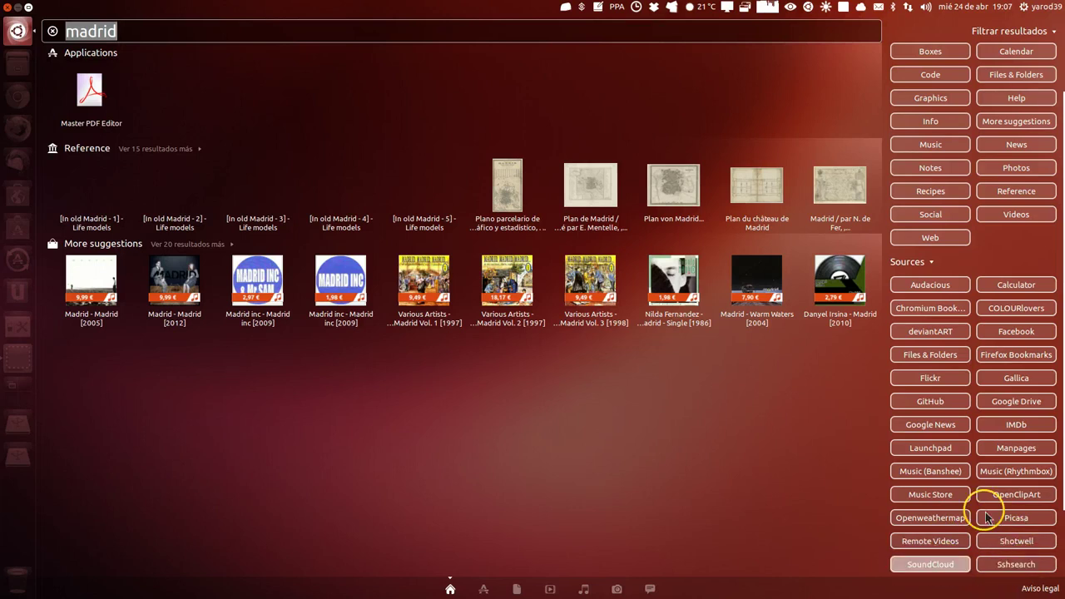
Enable the remaining source filters: Texdoc, Tomboy, Videos, VirtualBox, Yahoo Stock and Yelp.
scroll(993, 466, down, 2)
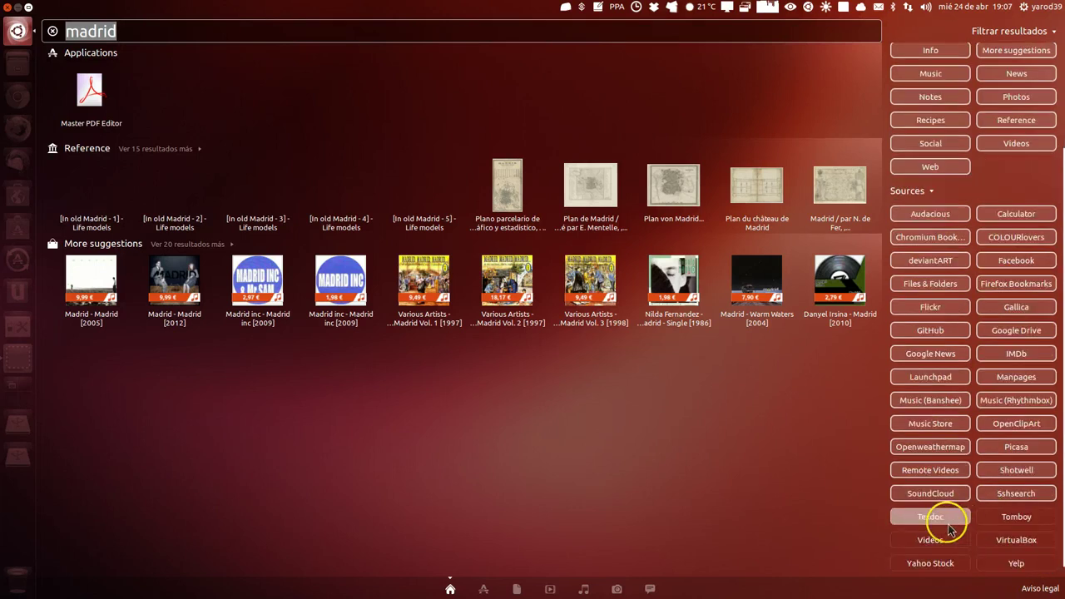
click(946, 523)
click(1027, 514)
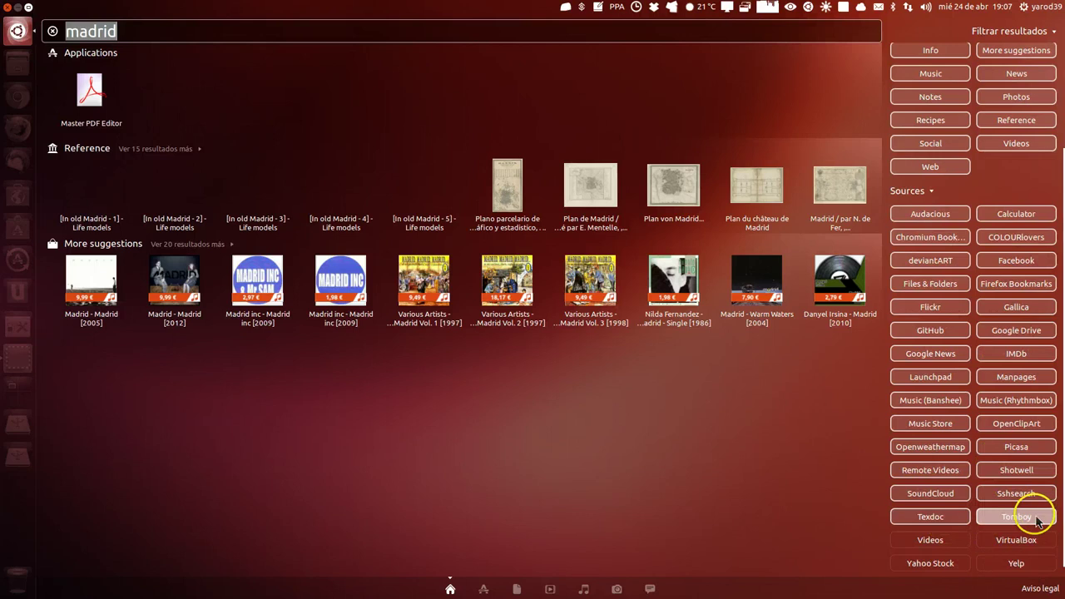
click(940, 548)
click(1035, 536)
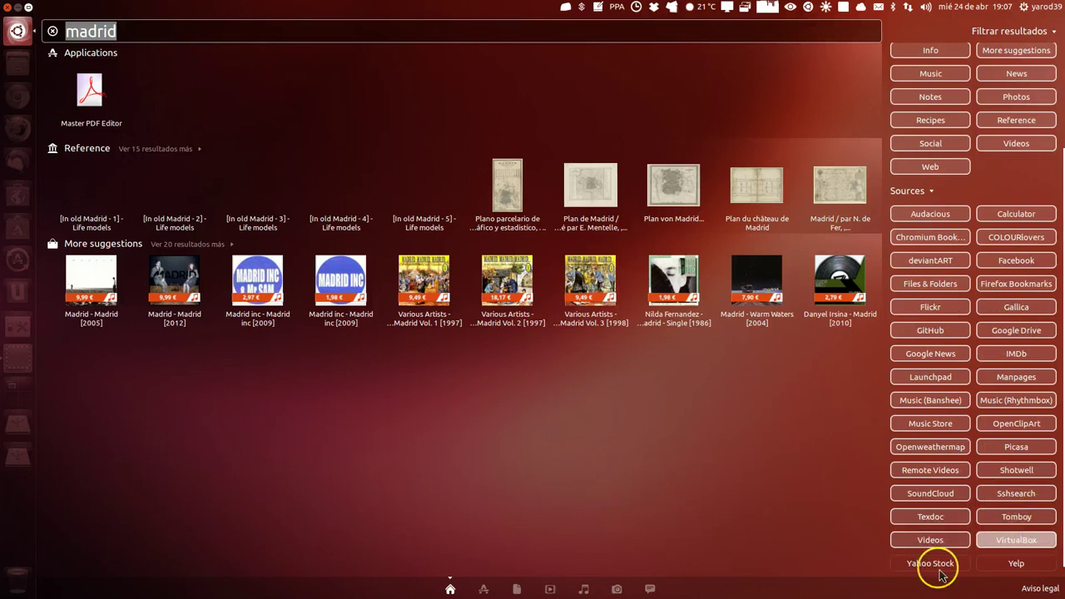
click(1026, 564)
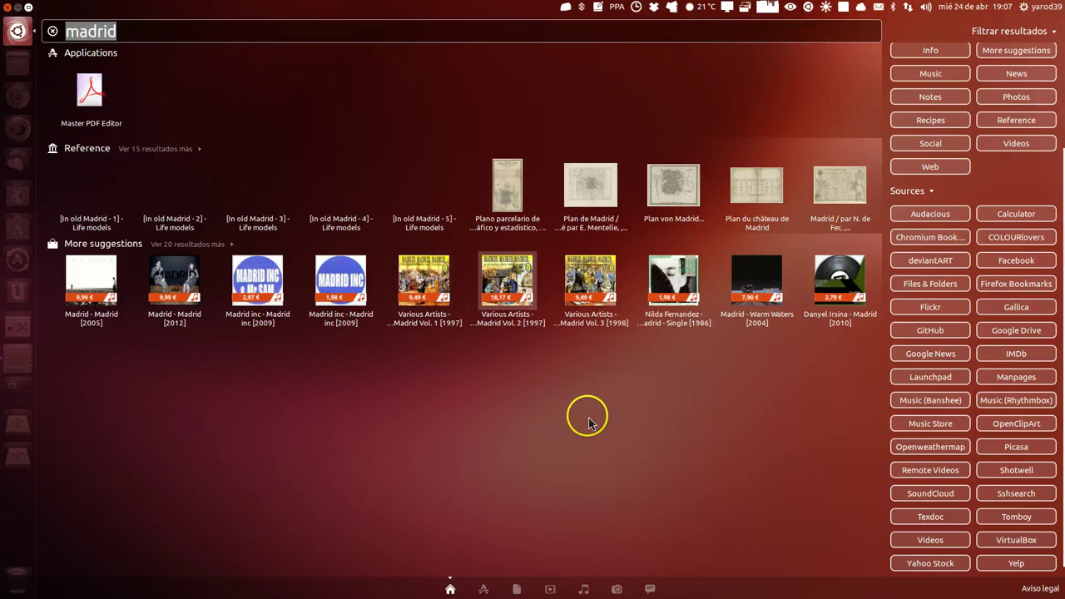
Replace the "madrid" search with "africa" and expand the Reference results.
click(172, 133)
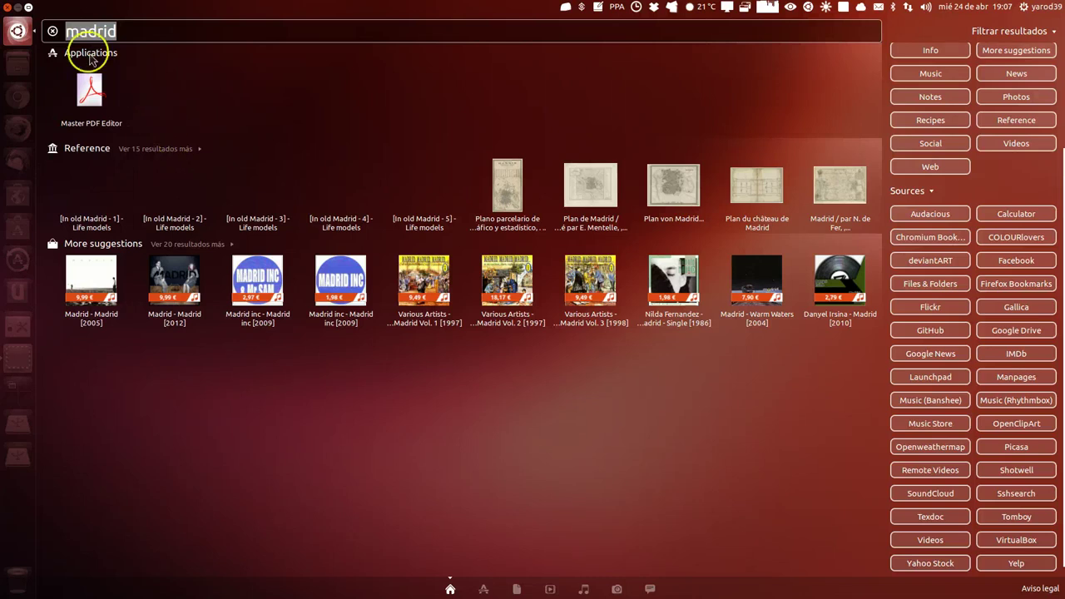
click(52, 32)
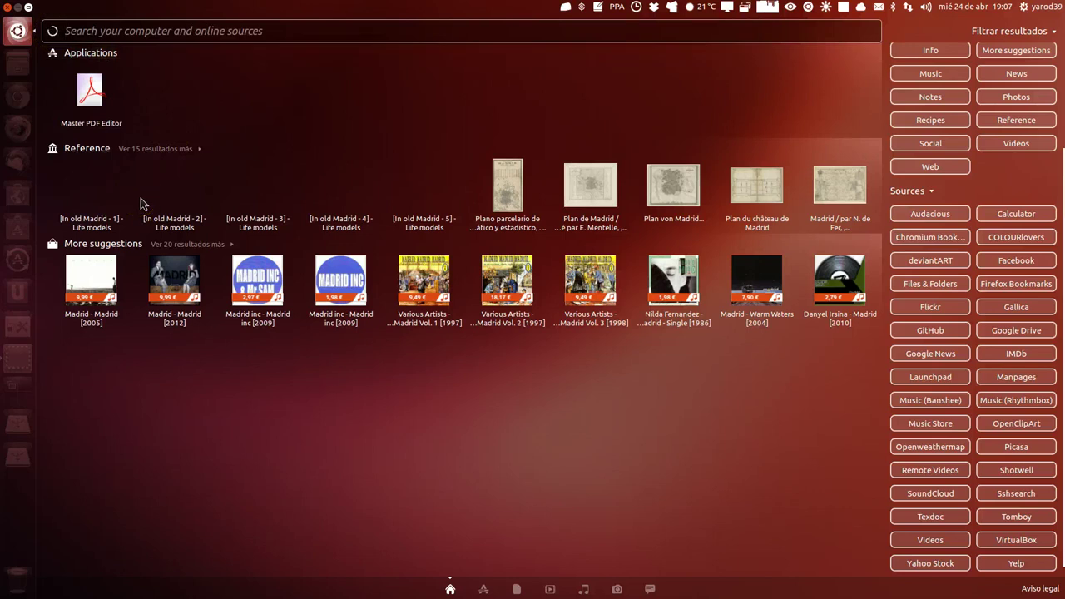
text(africa)
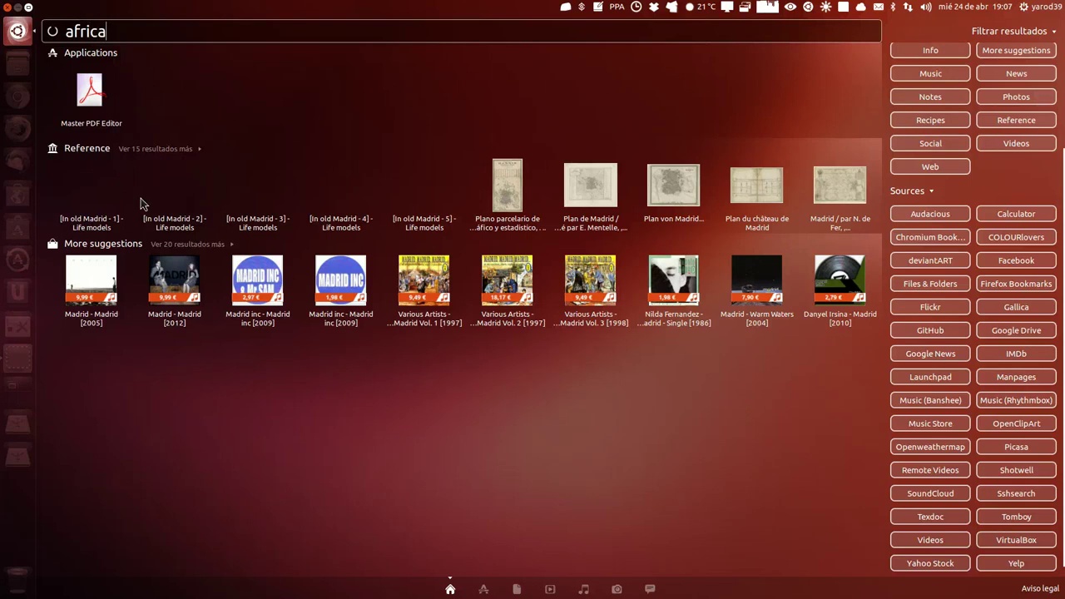
click(91, 234)
click(159, 150)
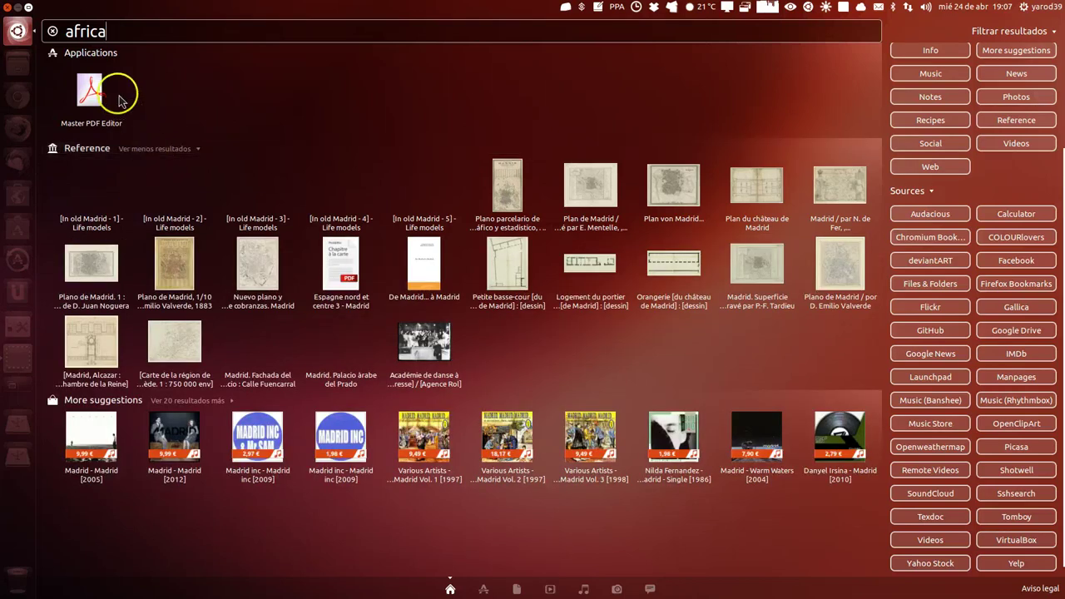
Clear the "africa" search, close and reopen the Dash, and search for "mozart".
click(52, 33)
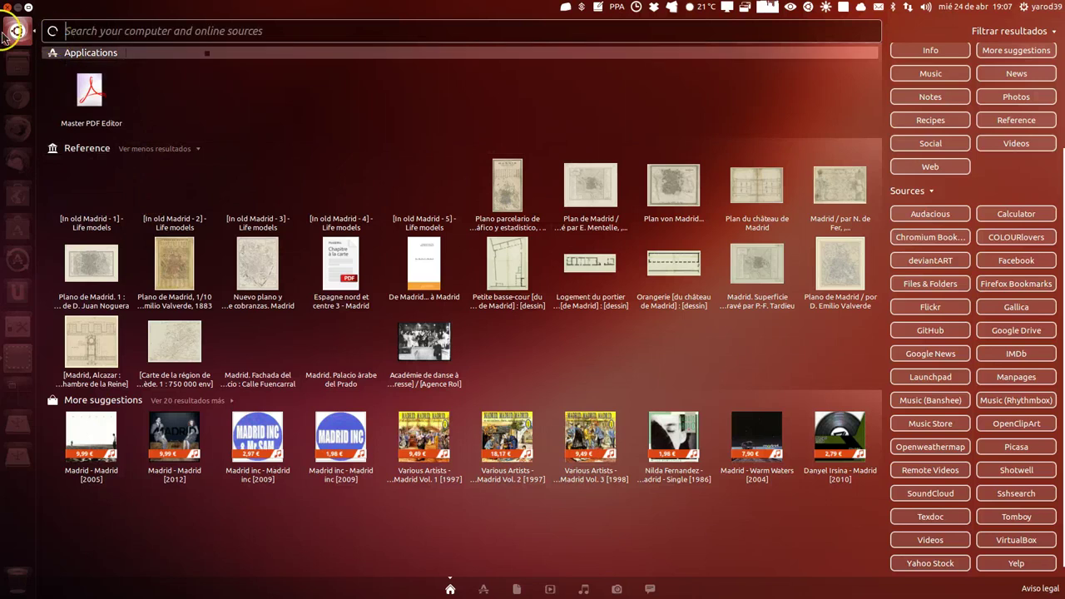
click(18, 33)
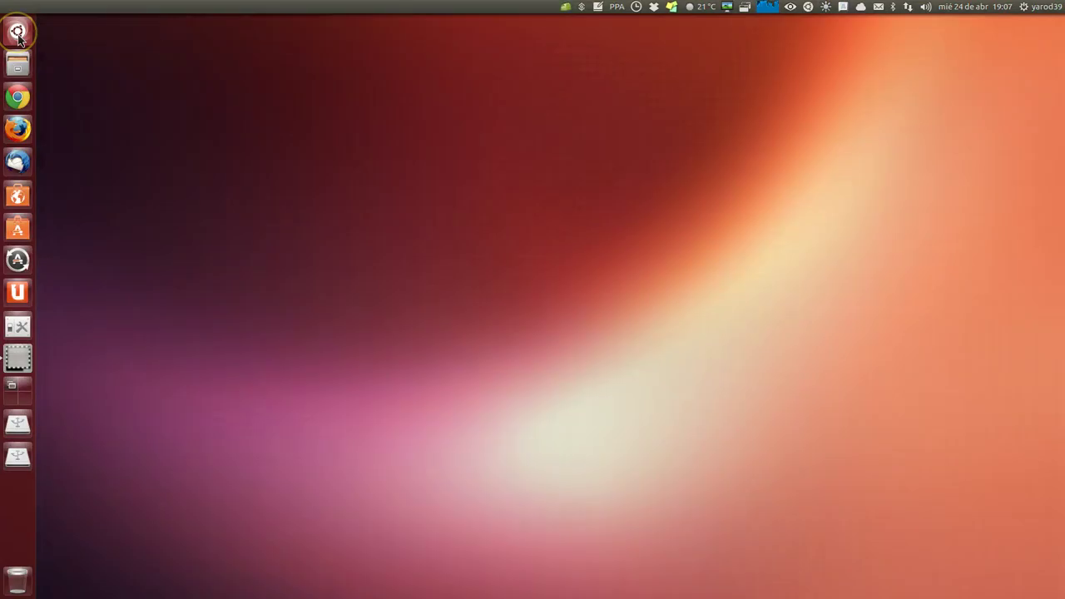
click(17, 34)
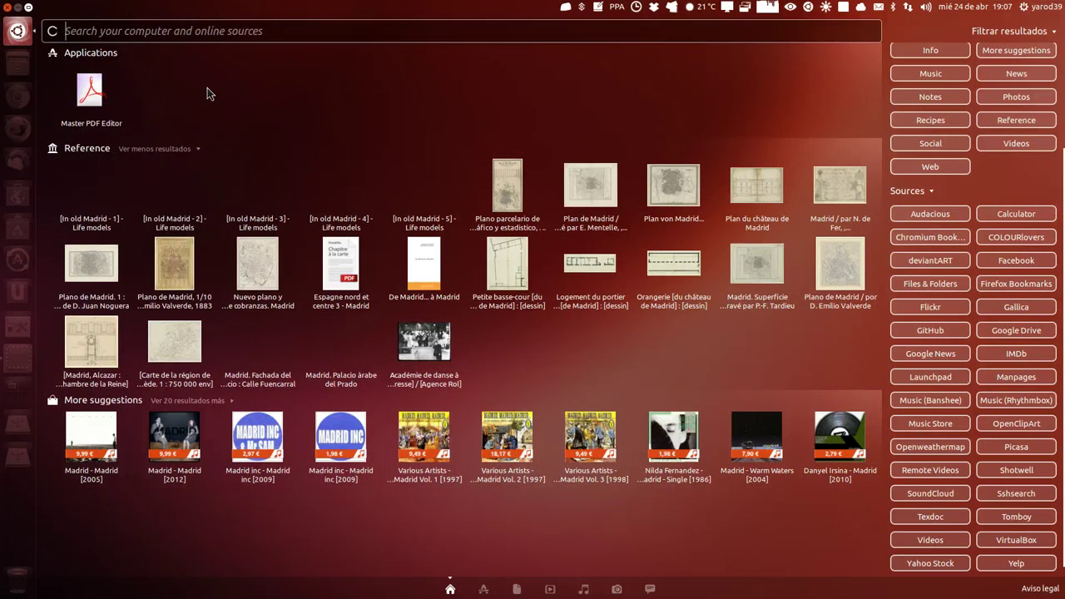
text(mo)
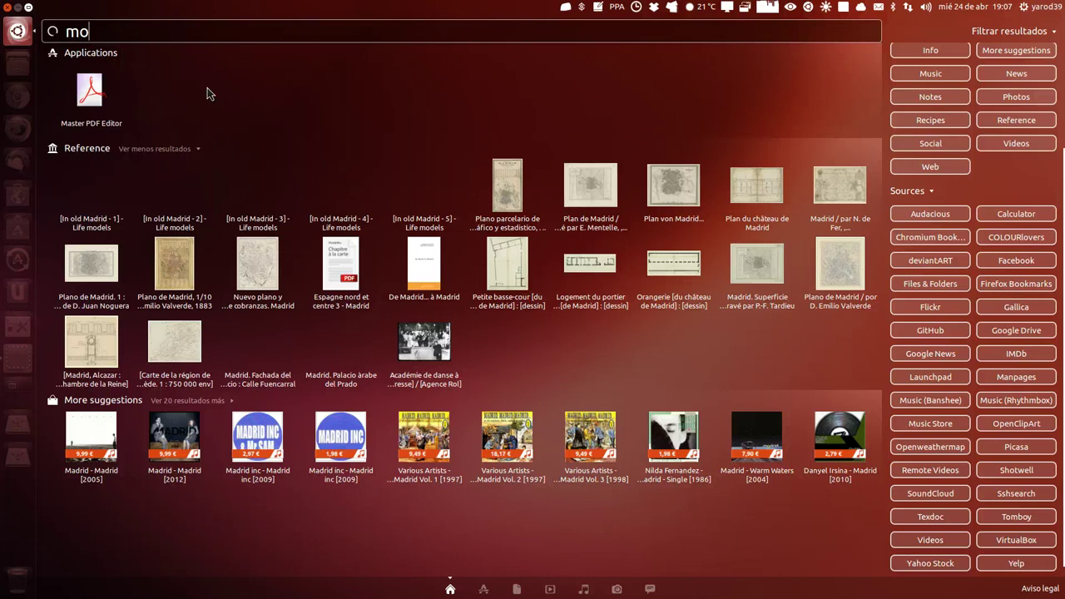
text(zart)
click(200, 114)
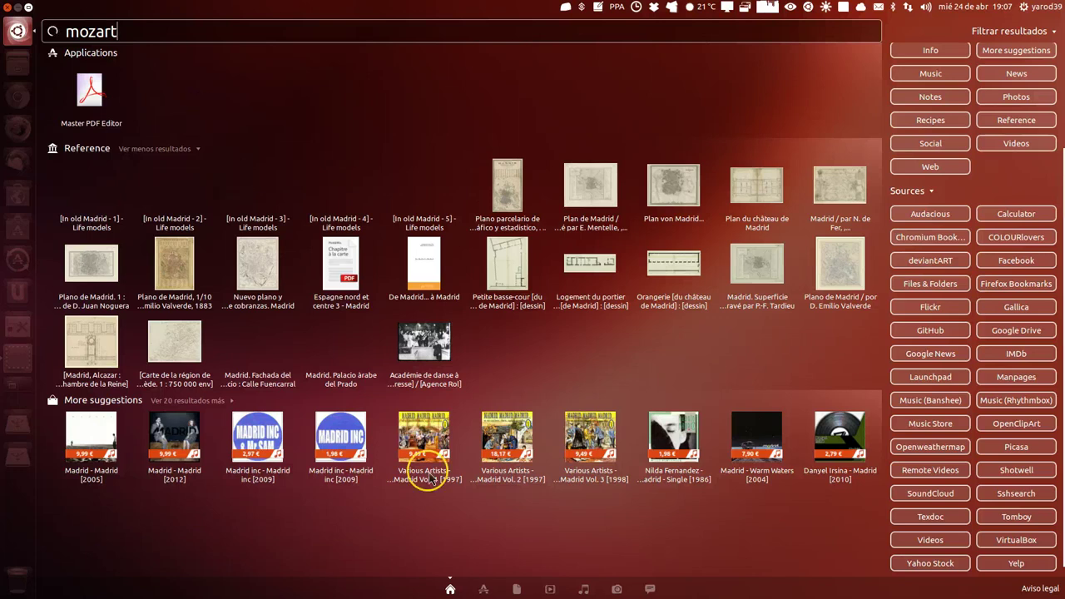
Switch to the applications lens and back to the home lens, and try to collapse the Reference results.
click(483, 590)
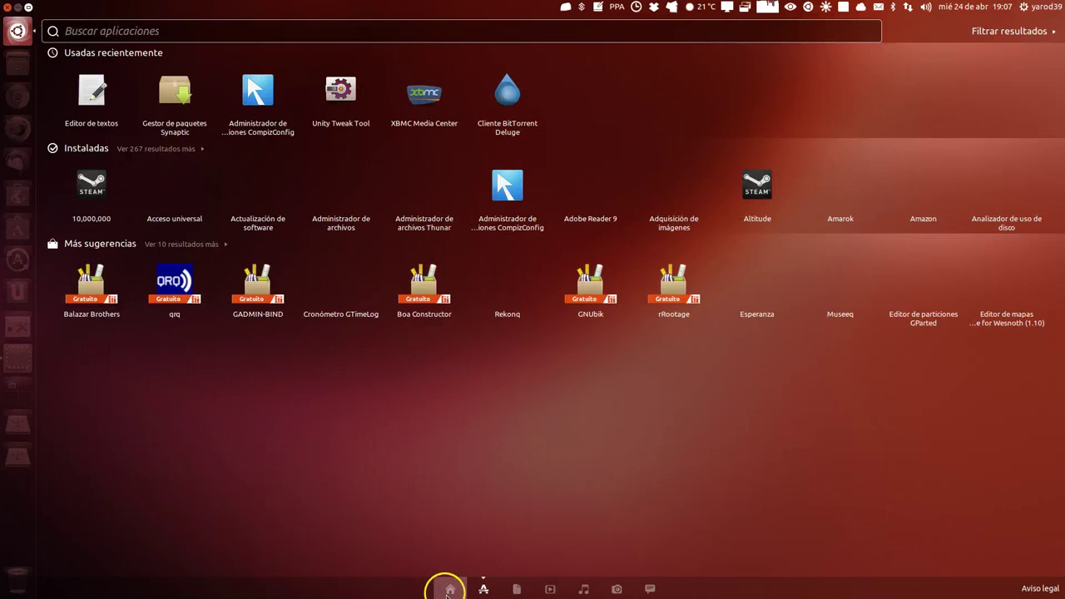
click(450, 589)
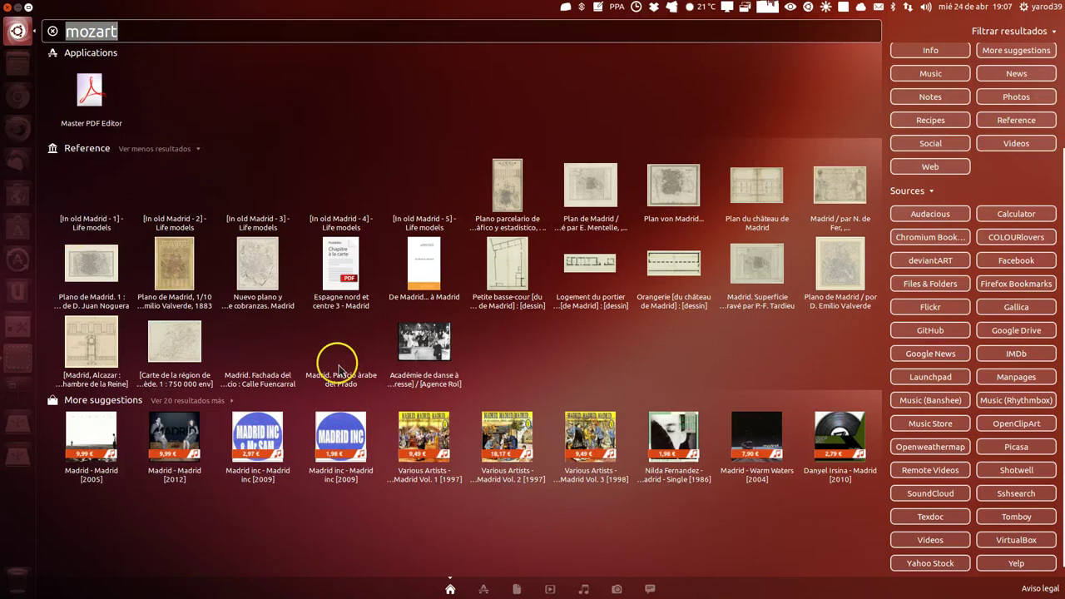
click(176, 150)
click(177, 149)
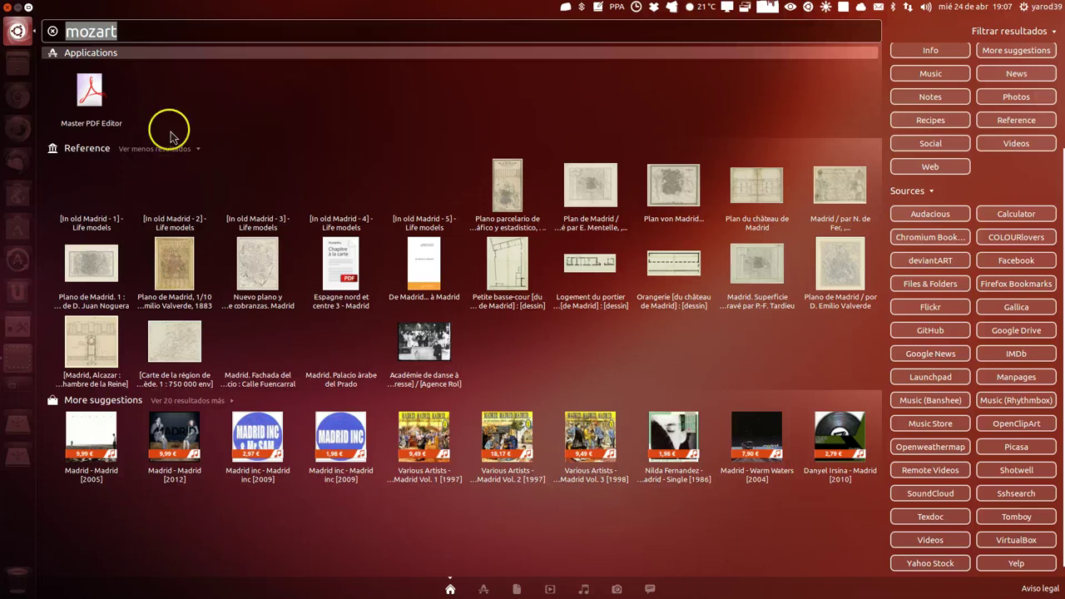
Open the preview of the Various Artists Madrid Vol. 1 [1997] album, and leave it by closing and reopening the Dash.
click(419, 455)
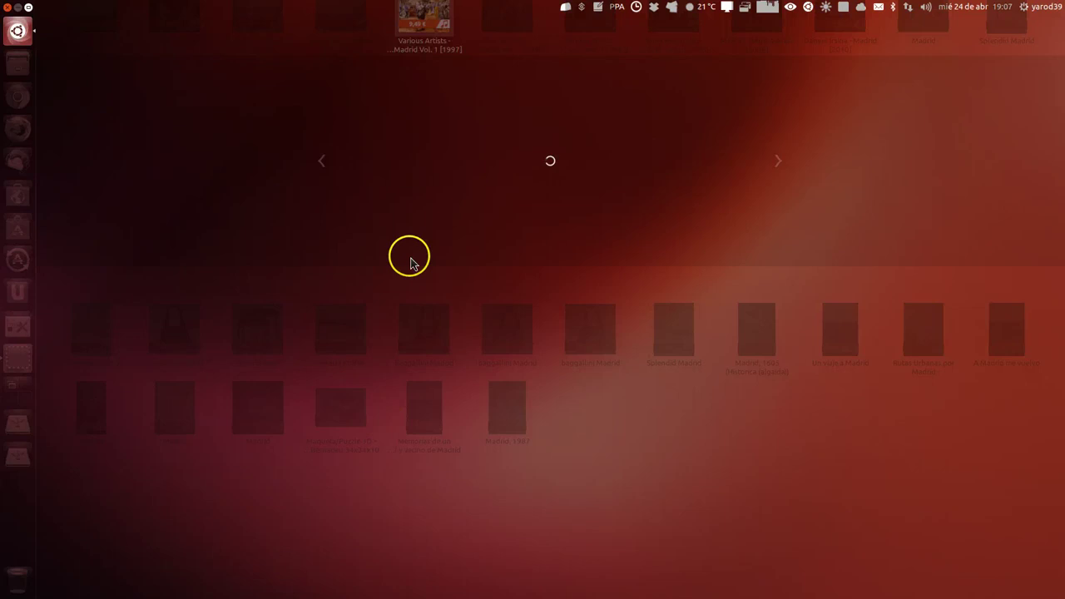
click(16, 31)
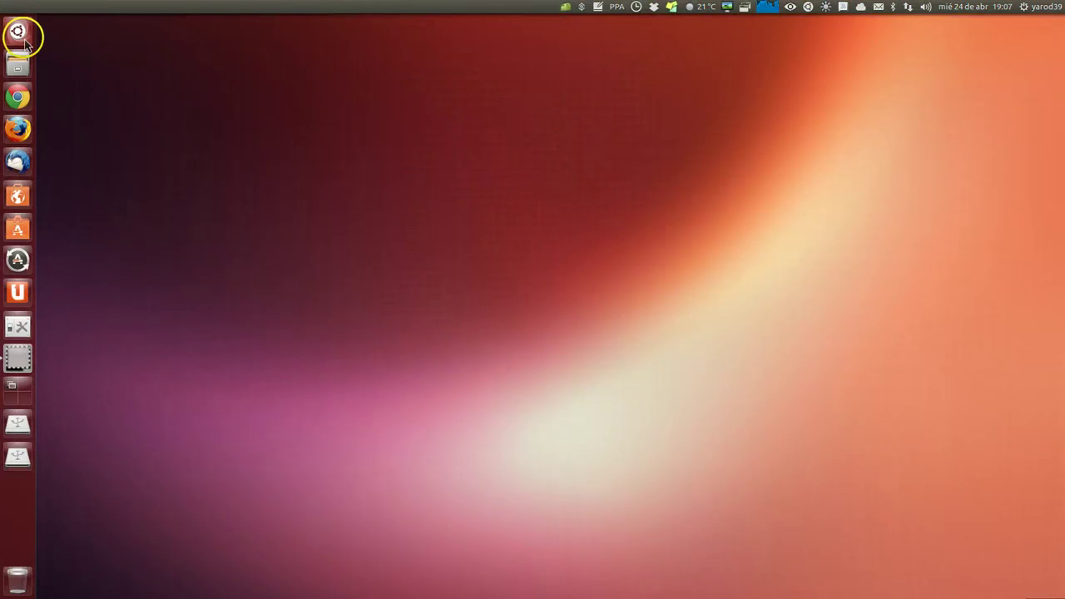
click(18, 33)
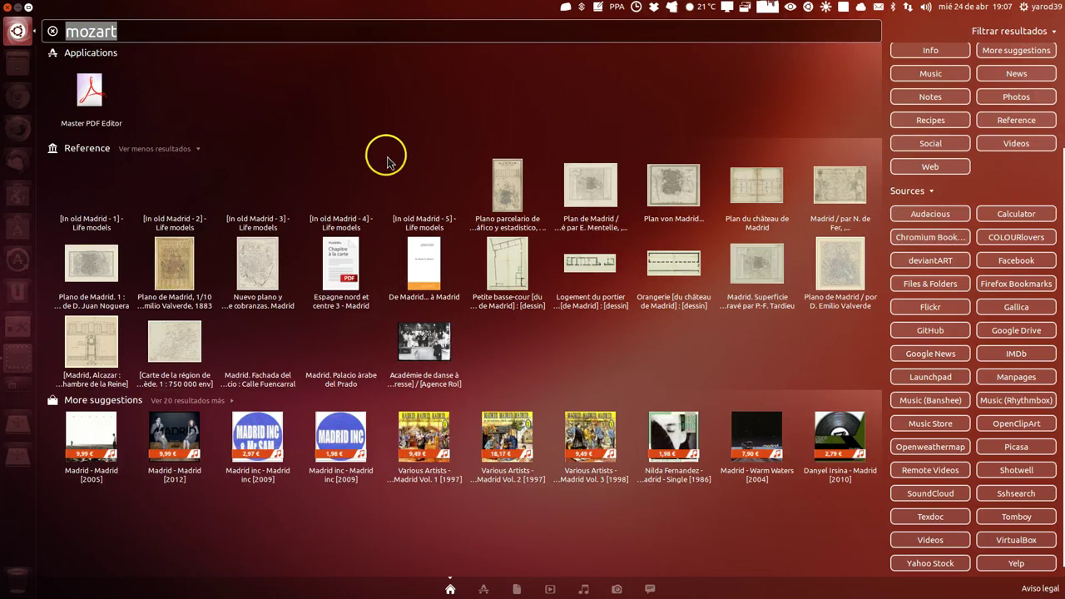
Clear the "mozart" search and collapse the Reference results before closing and reopening the Dash.
click(53, 32)
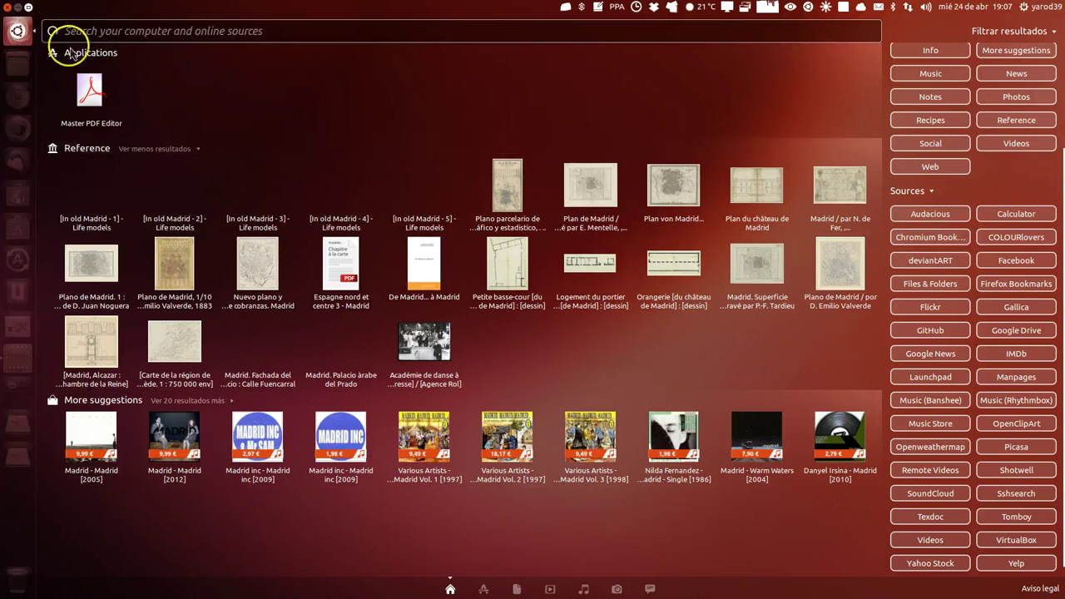
click(148, 149)
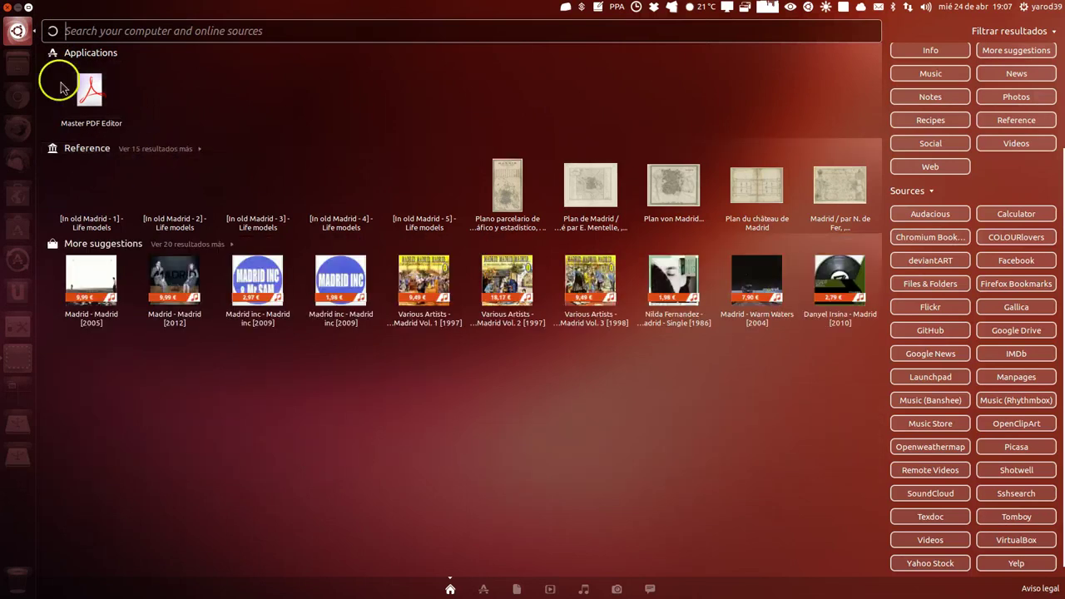
click(19, 32)
click(18, 32)
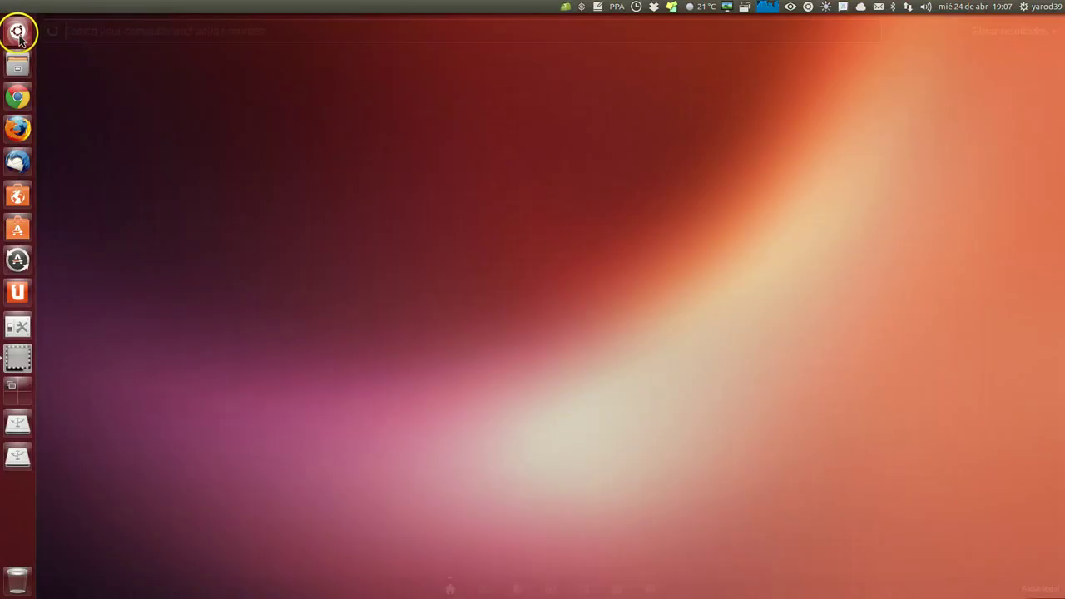